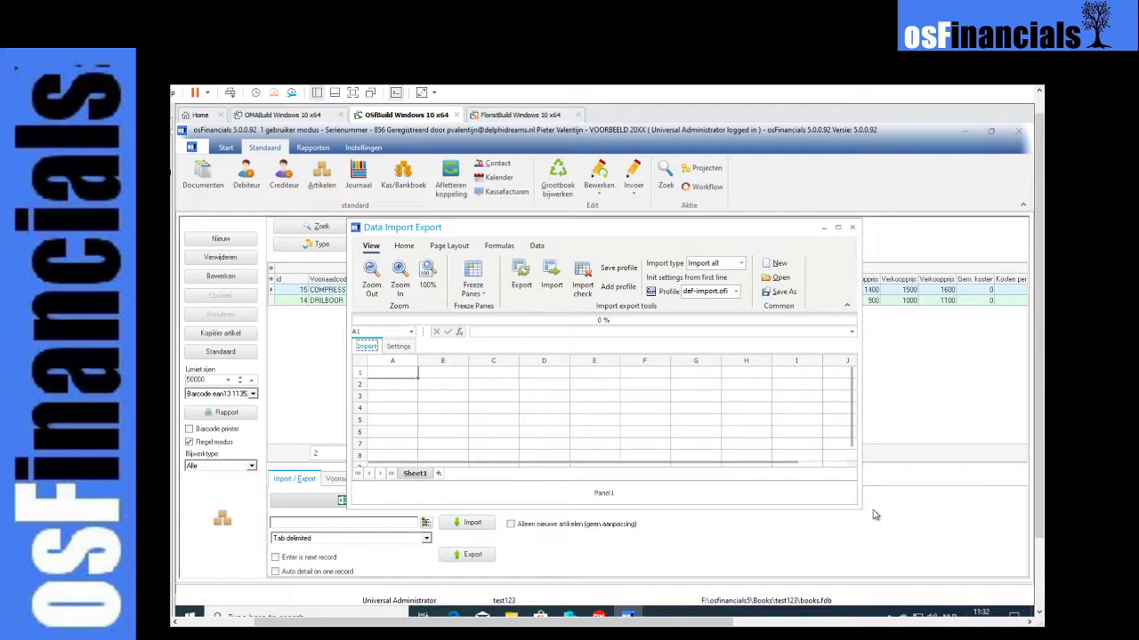
- Enlarge and reposition the Data Import Export window and export the existing stock articles into its sheet
drag(856, 507, 952, 560)
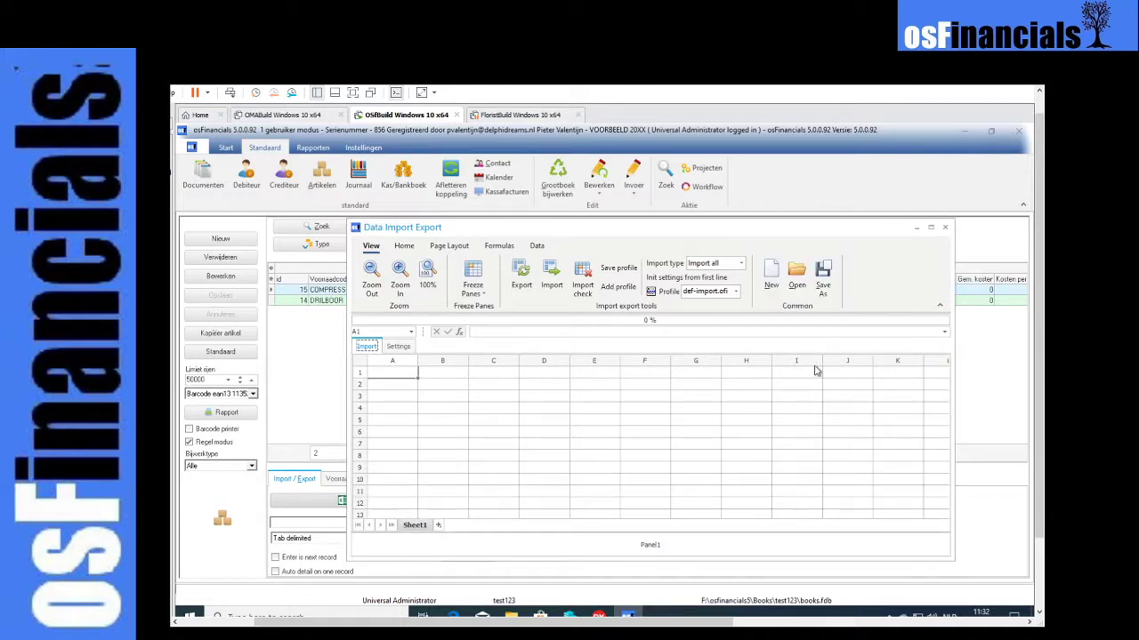
drag(698, 229, 666, 206)
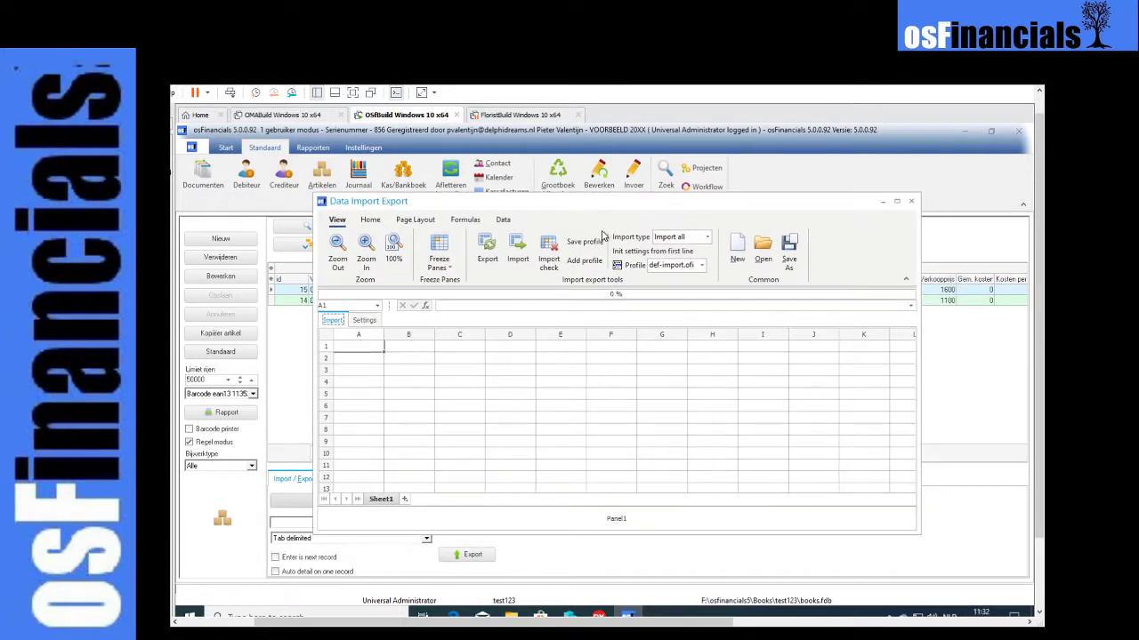
click(492, 261)
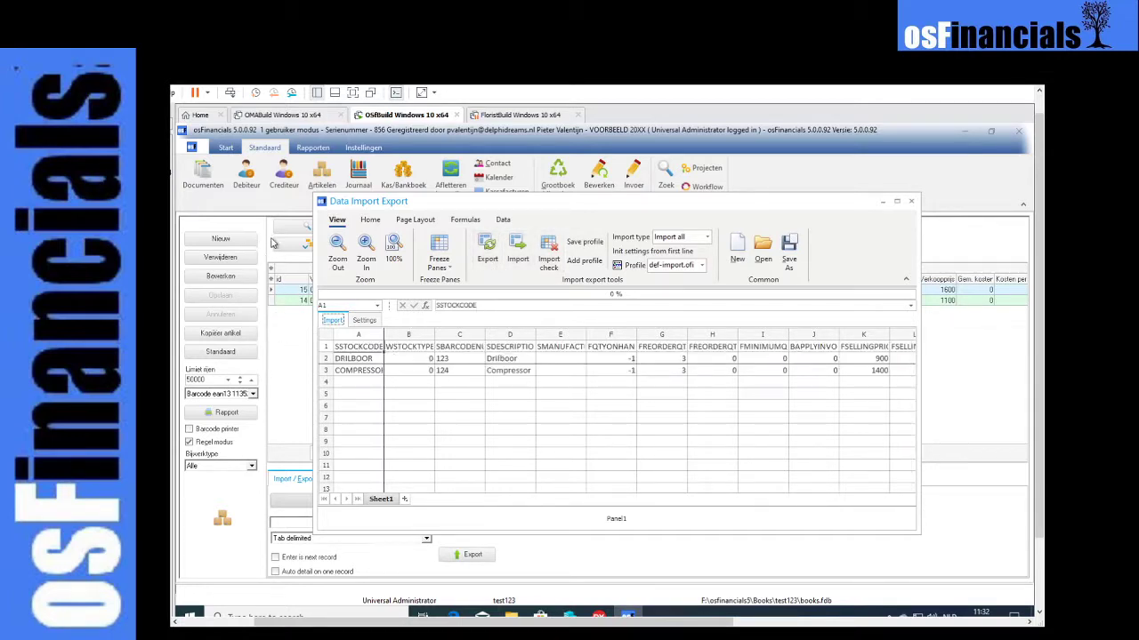
mouse_move(407, 205)
mouse_down()
mouse_move(440, 336)
mouse_move(473, 211)
mouse_move(424, 219)
mouse_up()
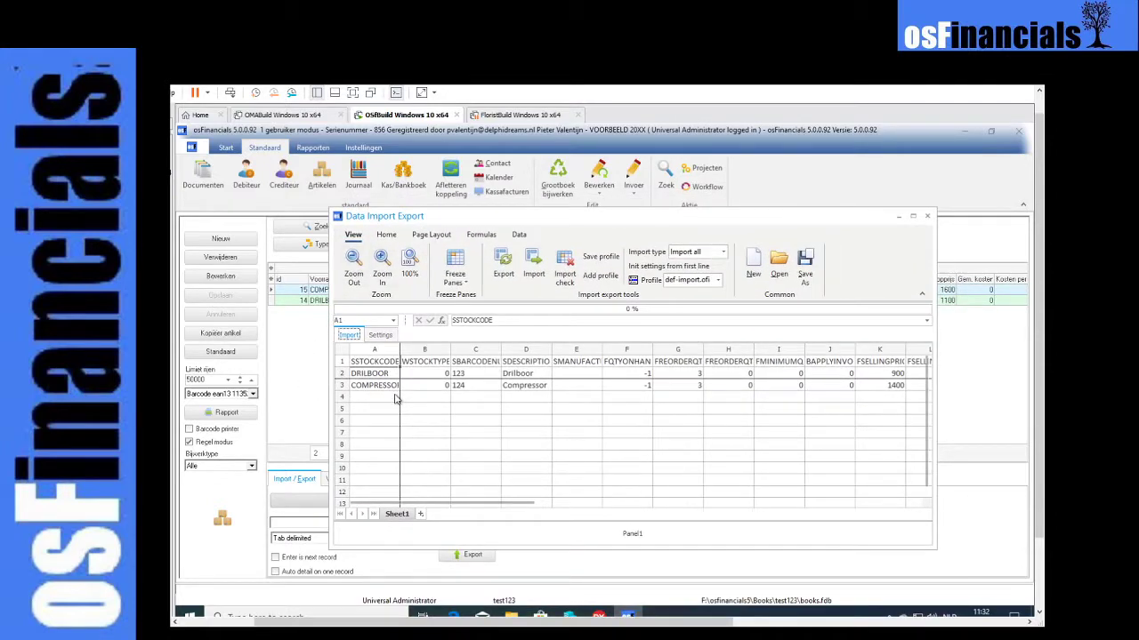
- Copy the COMPRESSOR article row into the first empty row, row 4
click(341, 385)
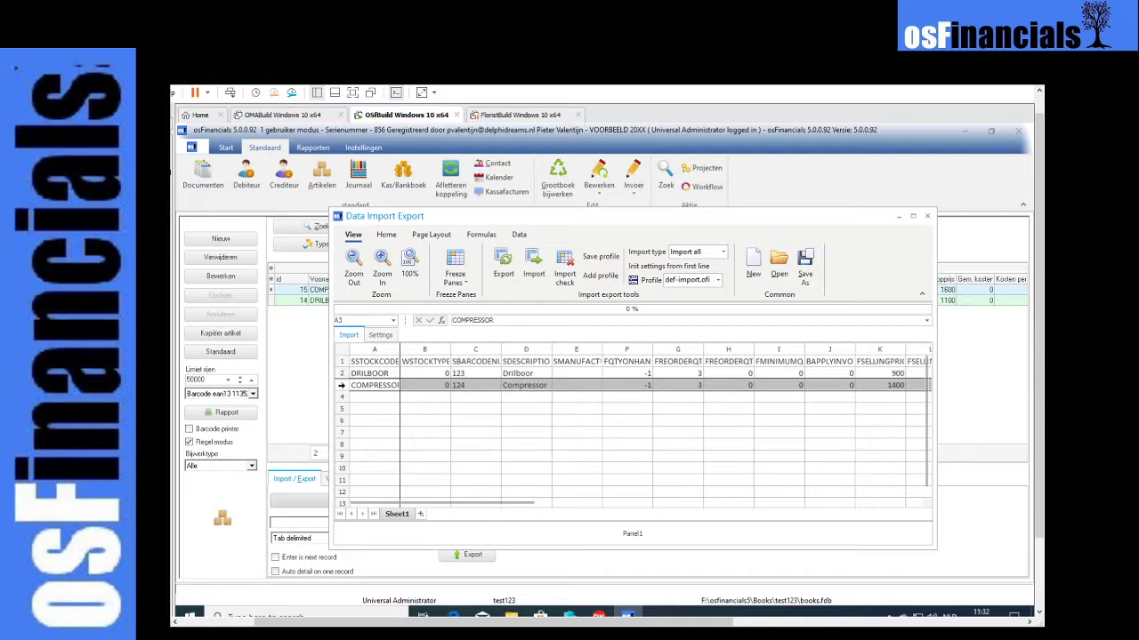
key(ctrl+c)
click(341, 397)
key(ctrl+v)
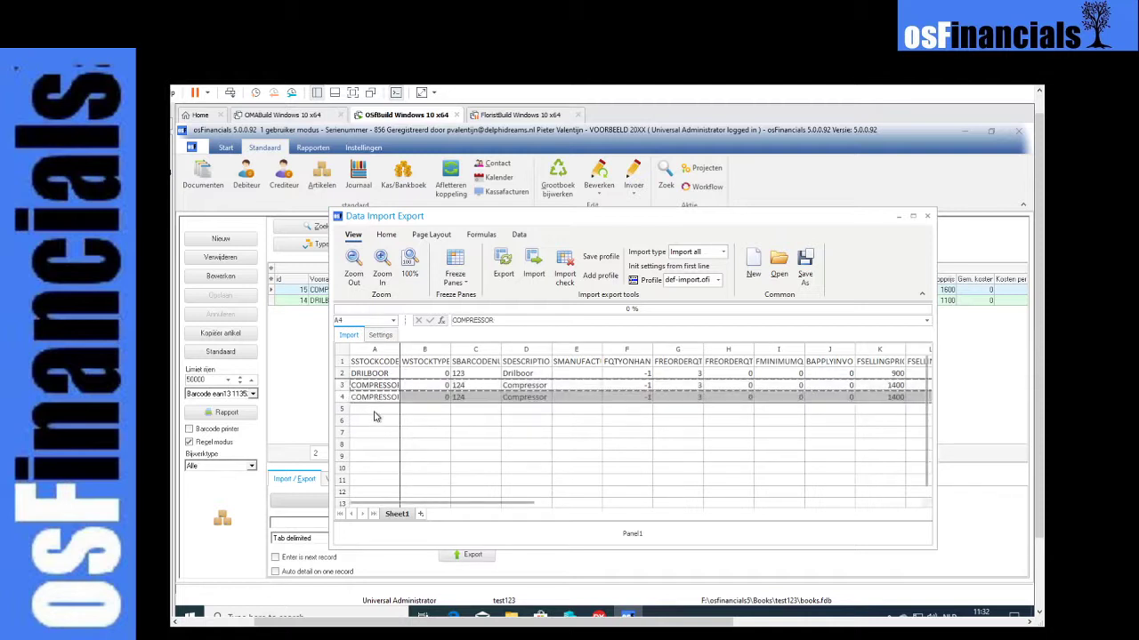
- Set the copied article's stock code to AAAA and its description to aaaa in row 4
click(374, 412)
click(366, 400)
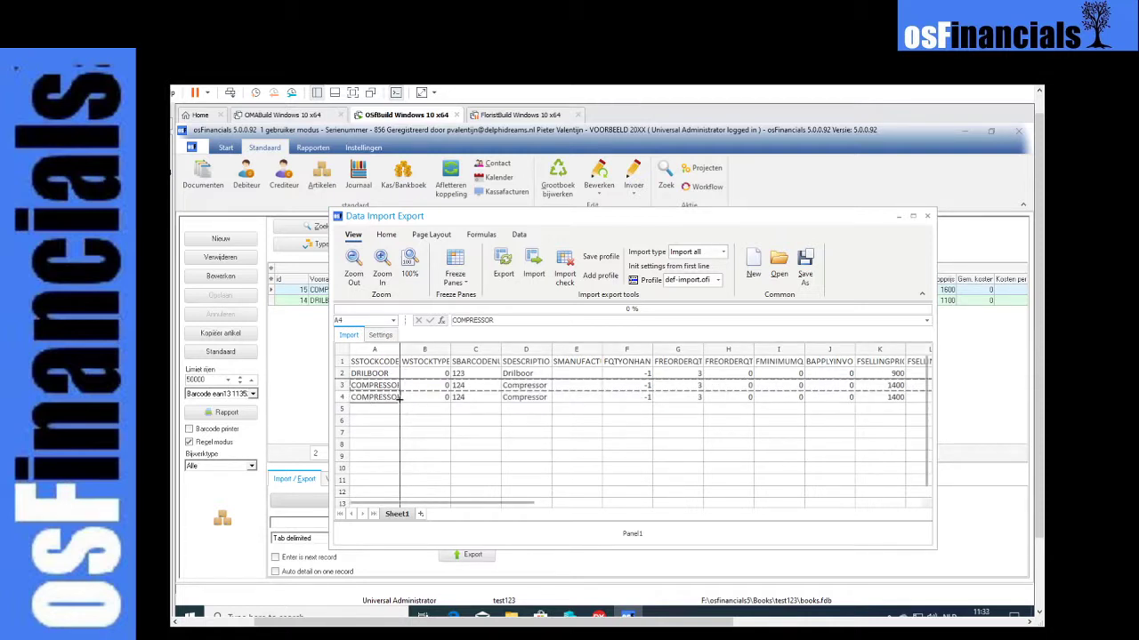
text(AAAA)
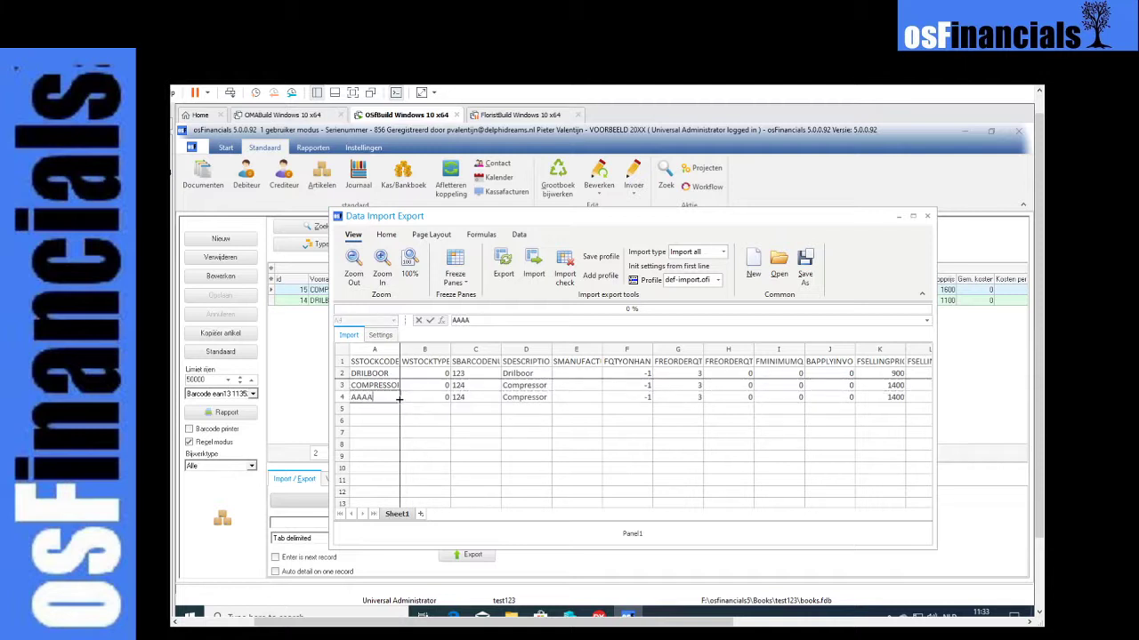
click(521, 398)
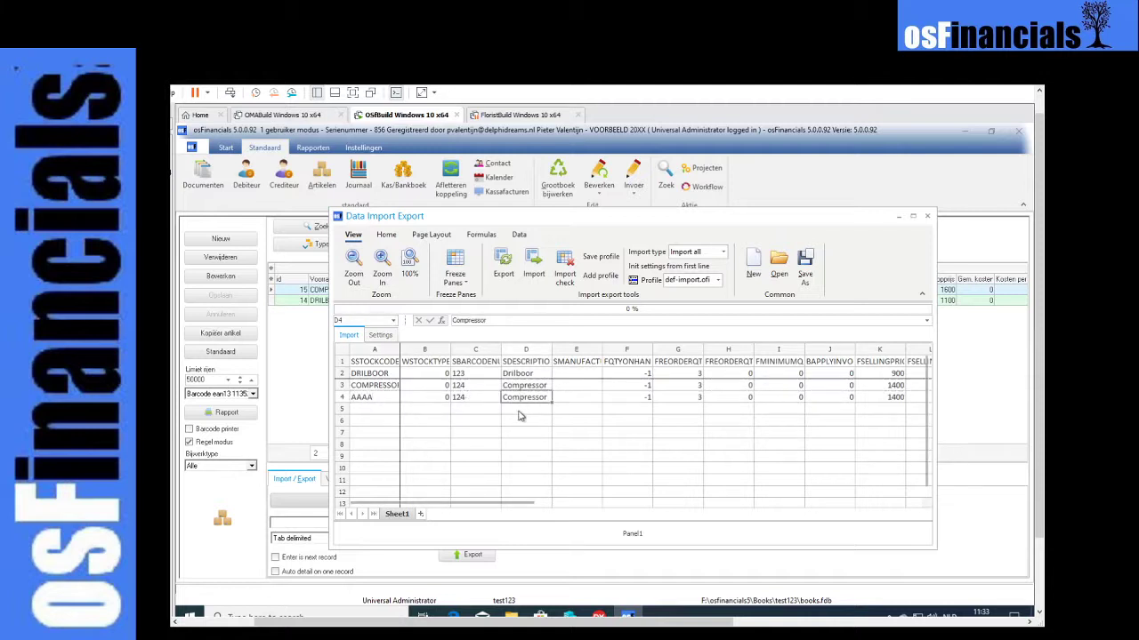
text(aaaa)
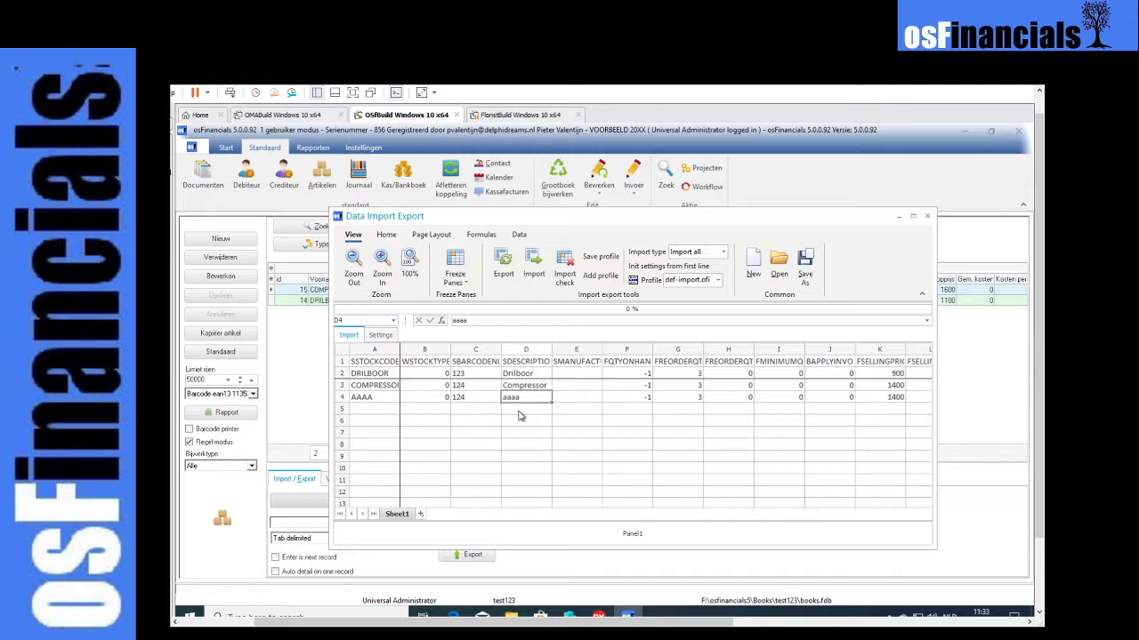
- Enter the non-numeric quantity on hand "a" for article AAAA and run the import check
click(624, 400)
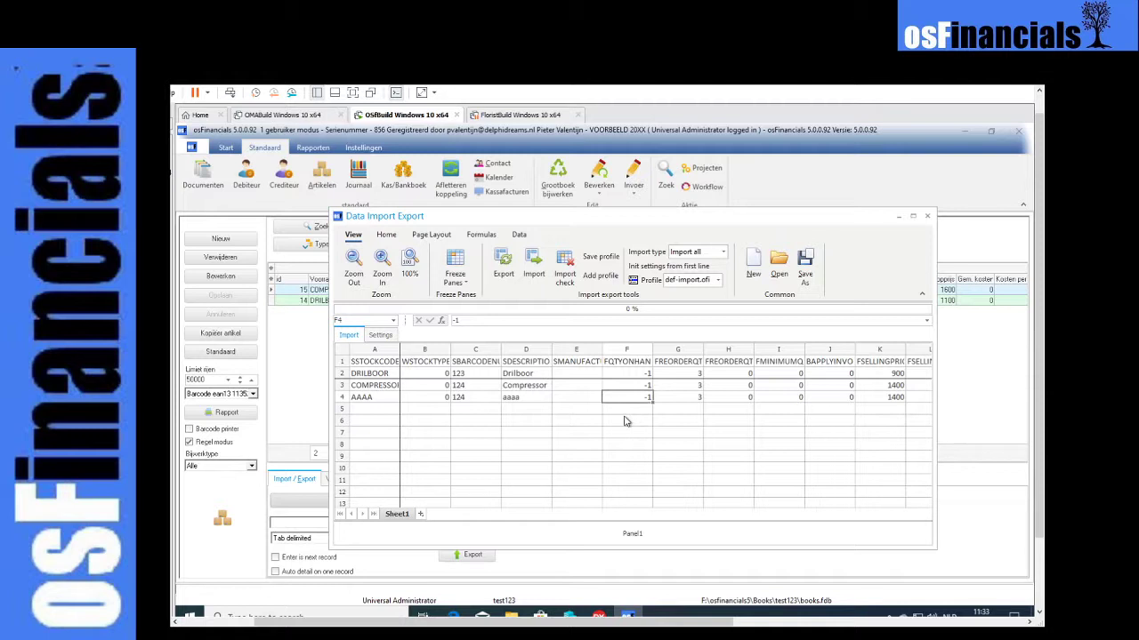
text(a)
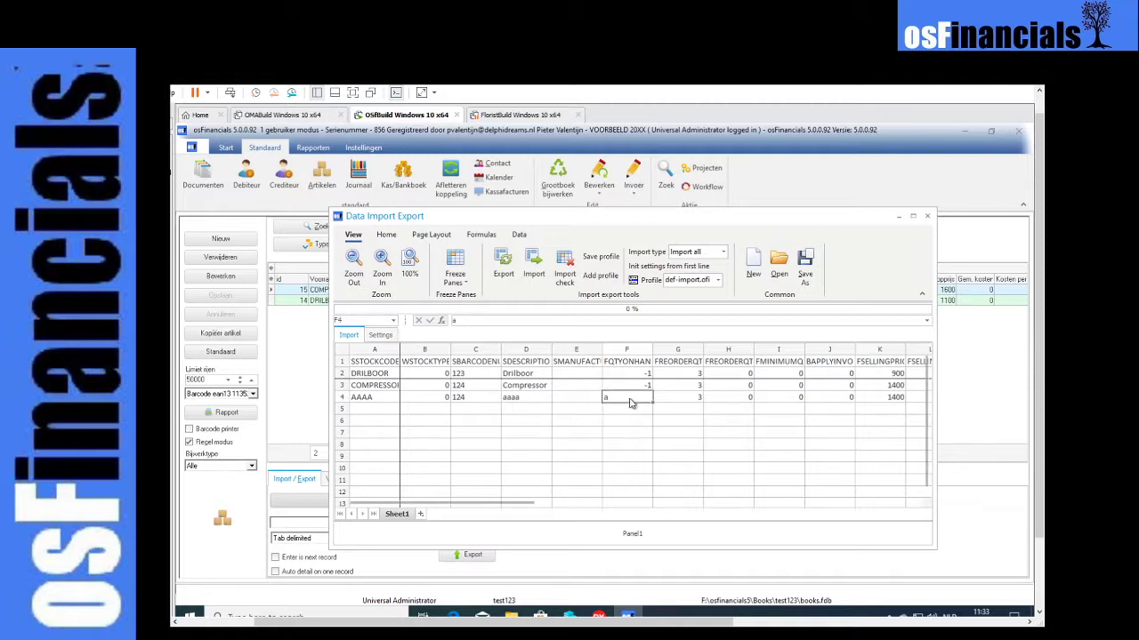
click(565, 271)
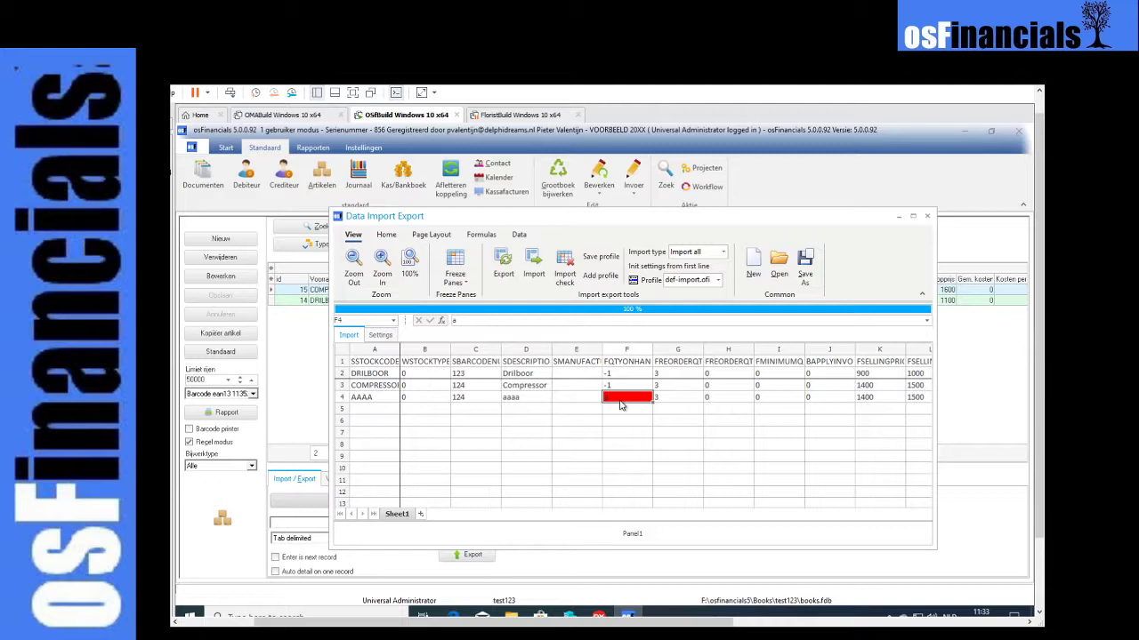
click(563, 401)
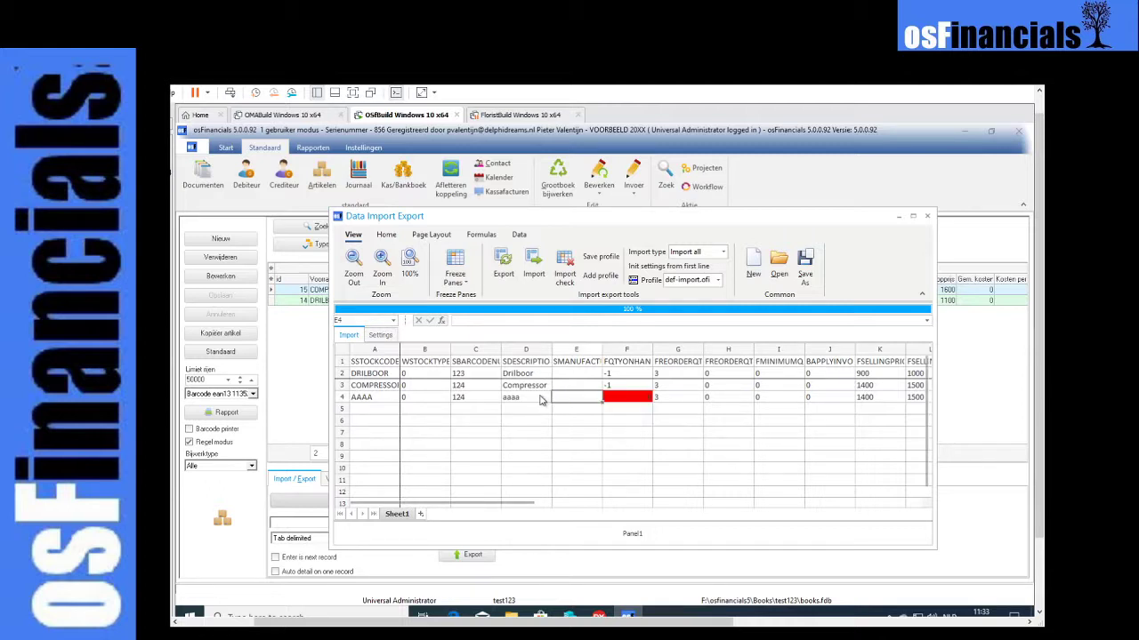
- Widen the ConversionType column in the import field settings and inspect the conversion expression of the SDESCRIPTION field
click(382, 337)
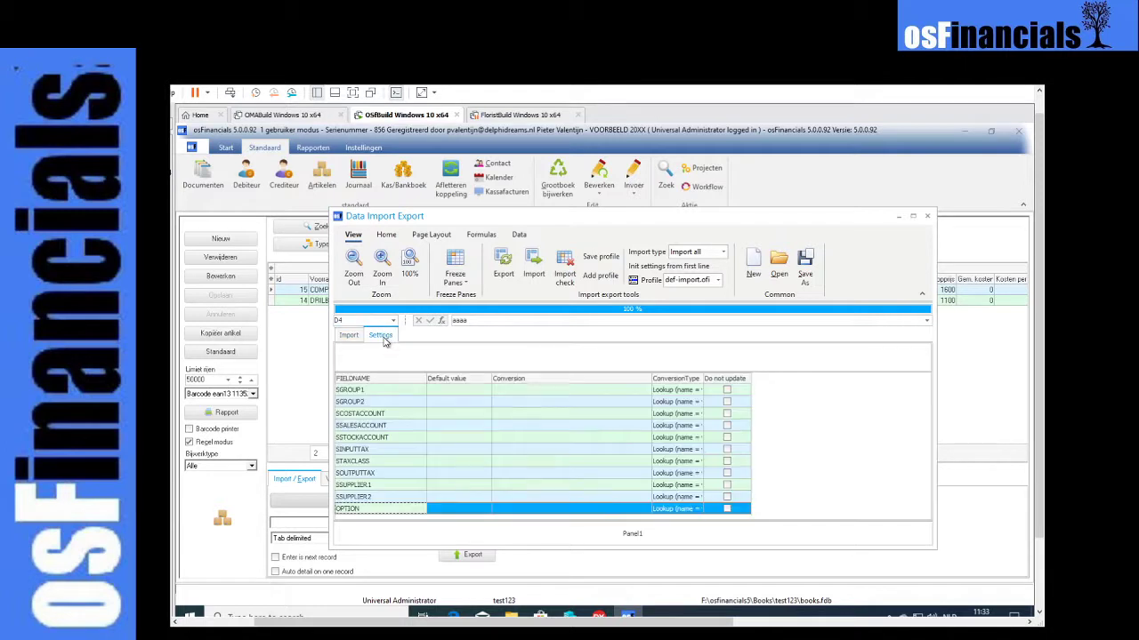
scroll(673, 474, up, 10)
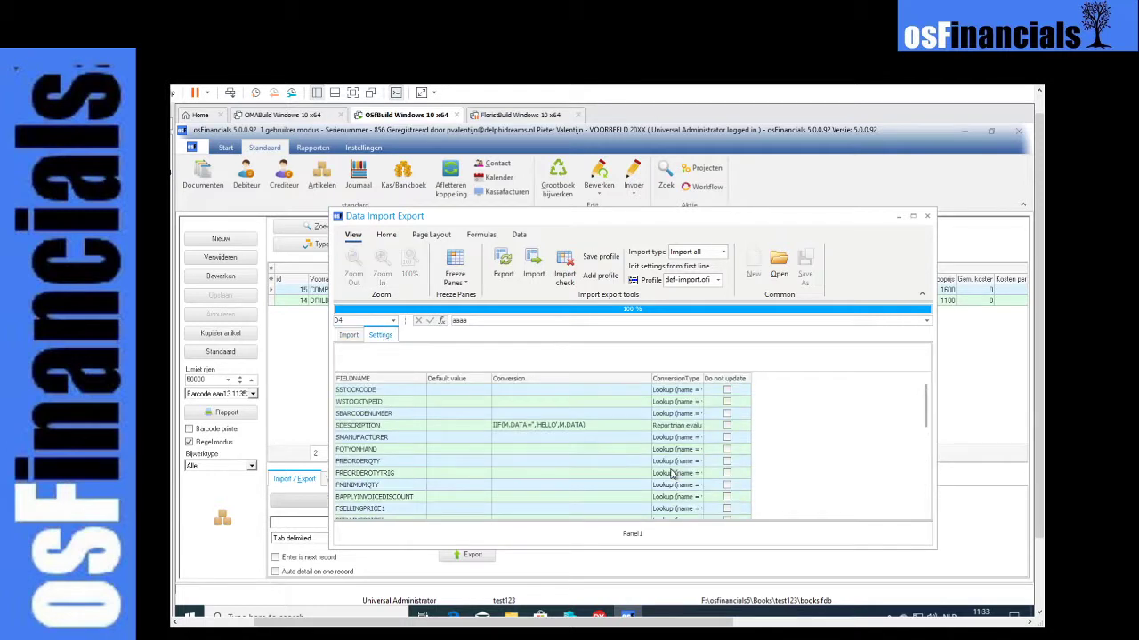
click(394, 413)
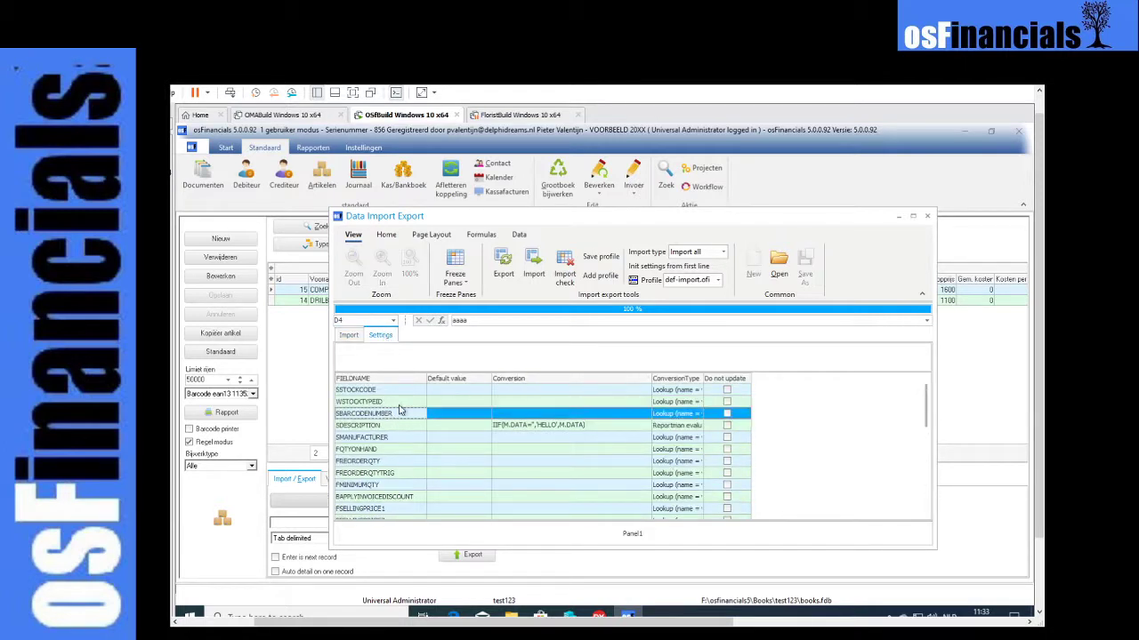
click(464, 392)
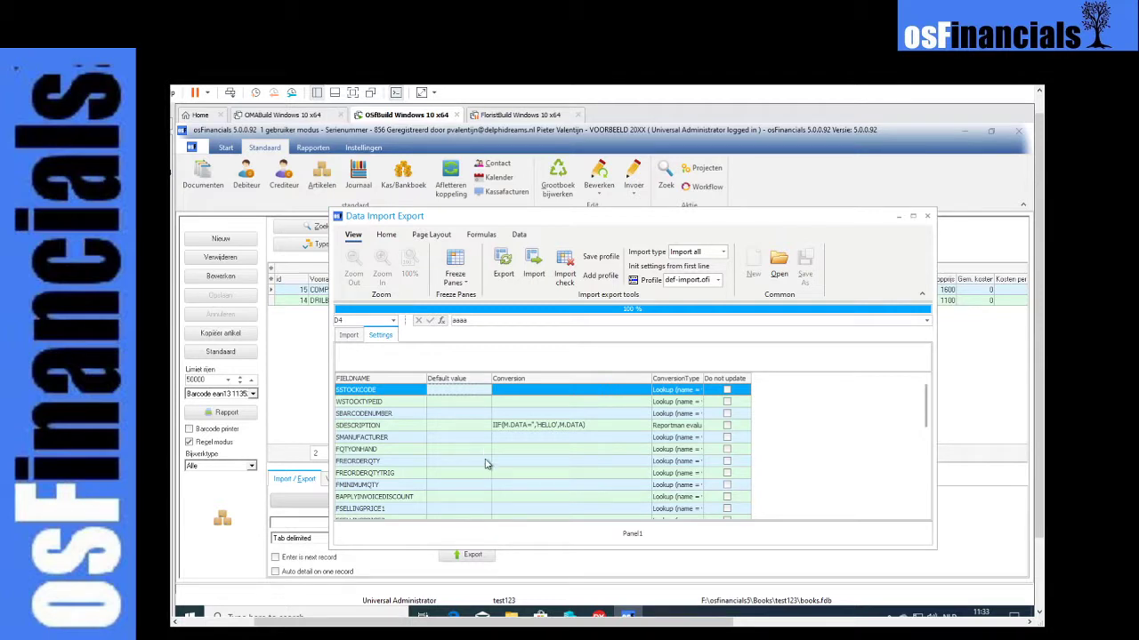
click(536, 393)
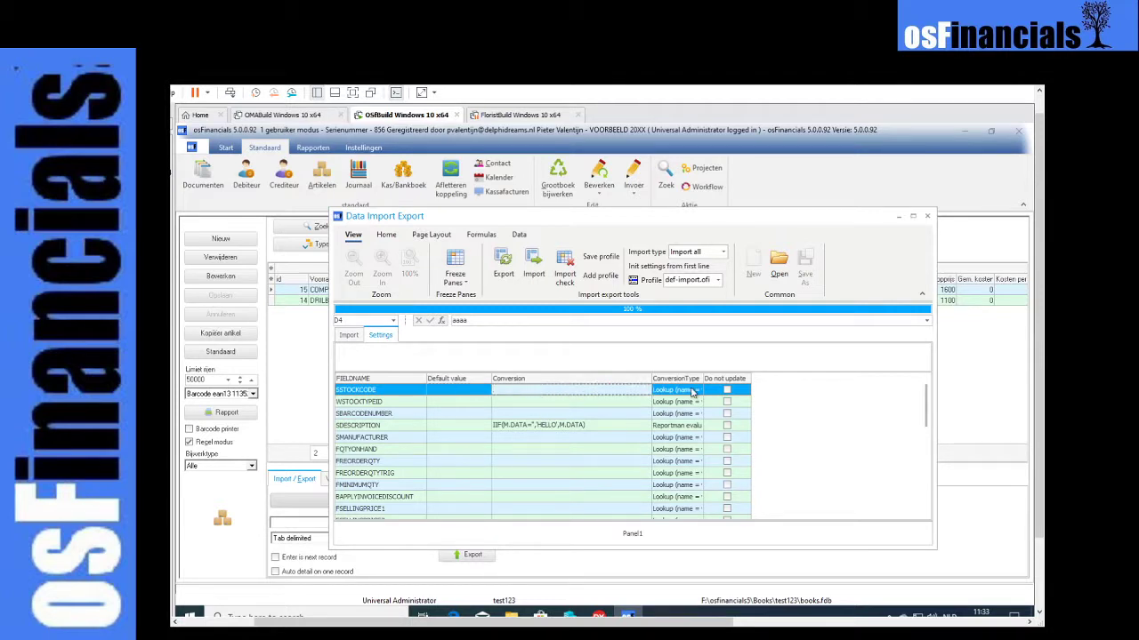
drag(702, 378, 733, 378)
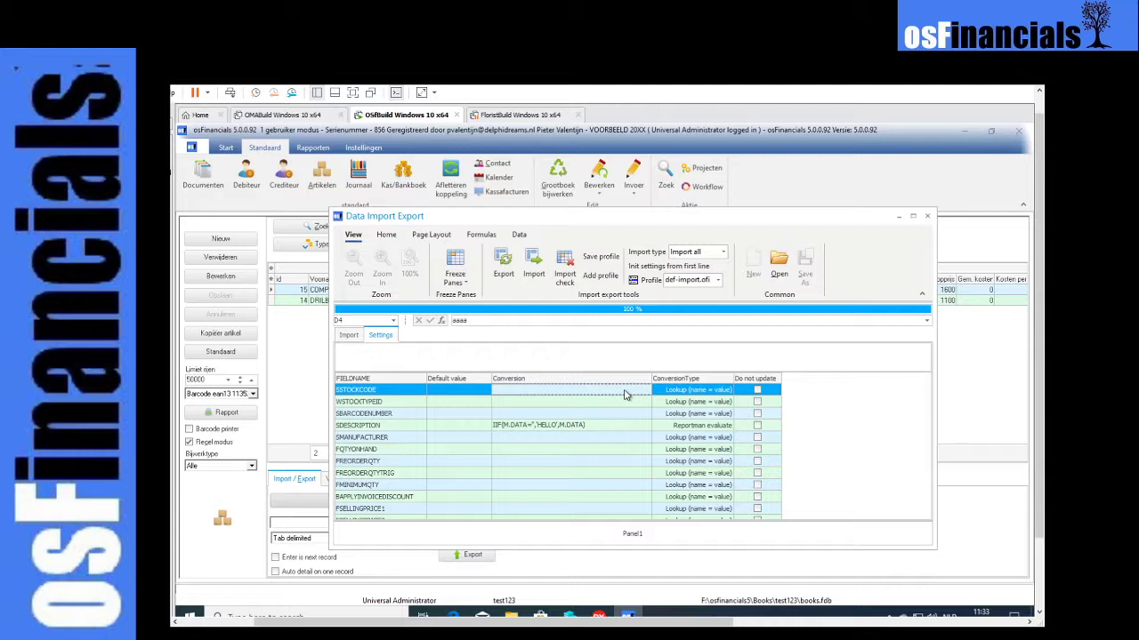
click(505, 393)
click(570, 425)
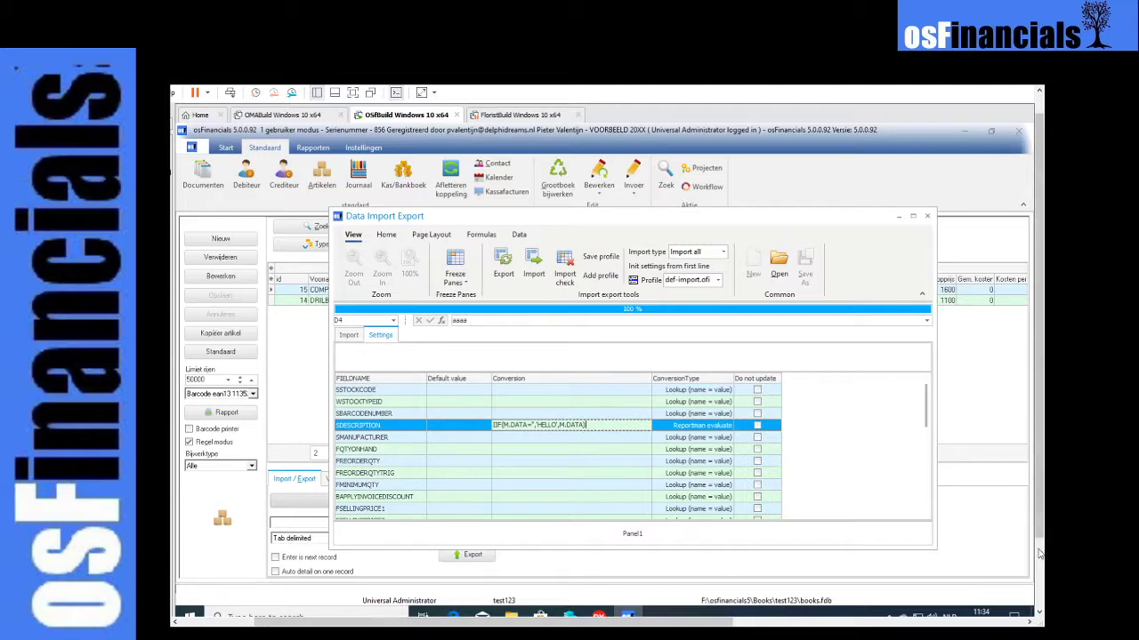
- Switch to the Delphi IDE and examine the UDMDataImportExport code that defines the variables available to conversion expressions
scroll(1042, 535, down, 2)
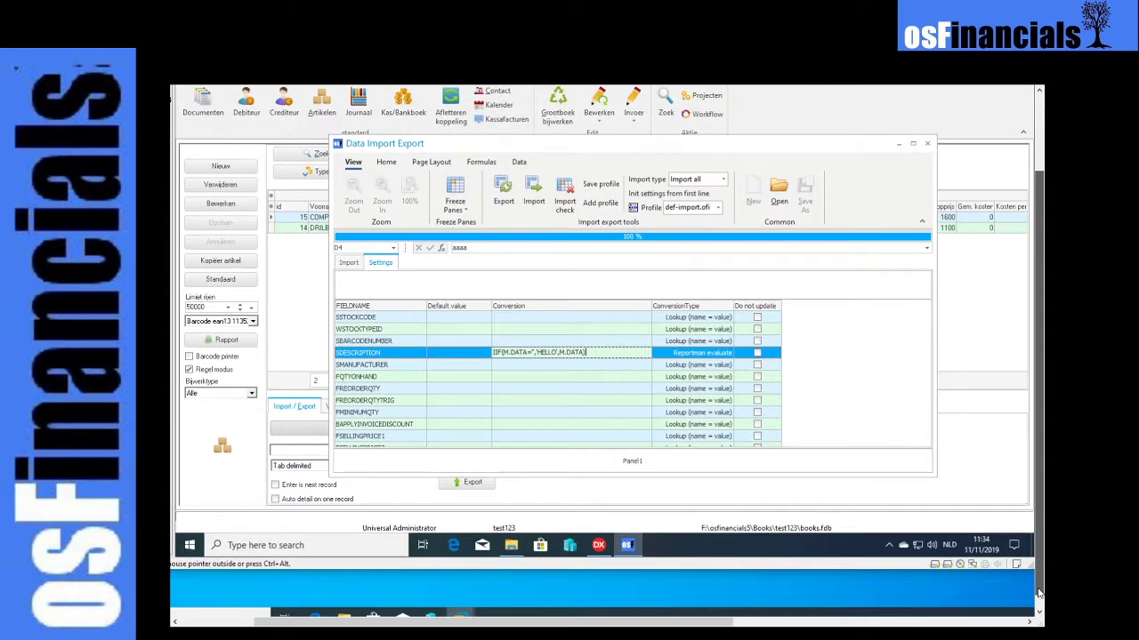
click(598, 545)
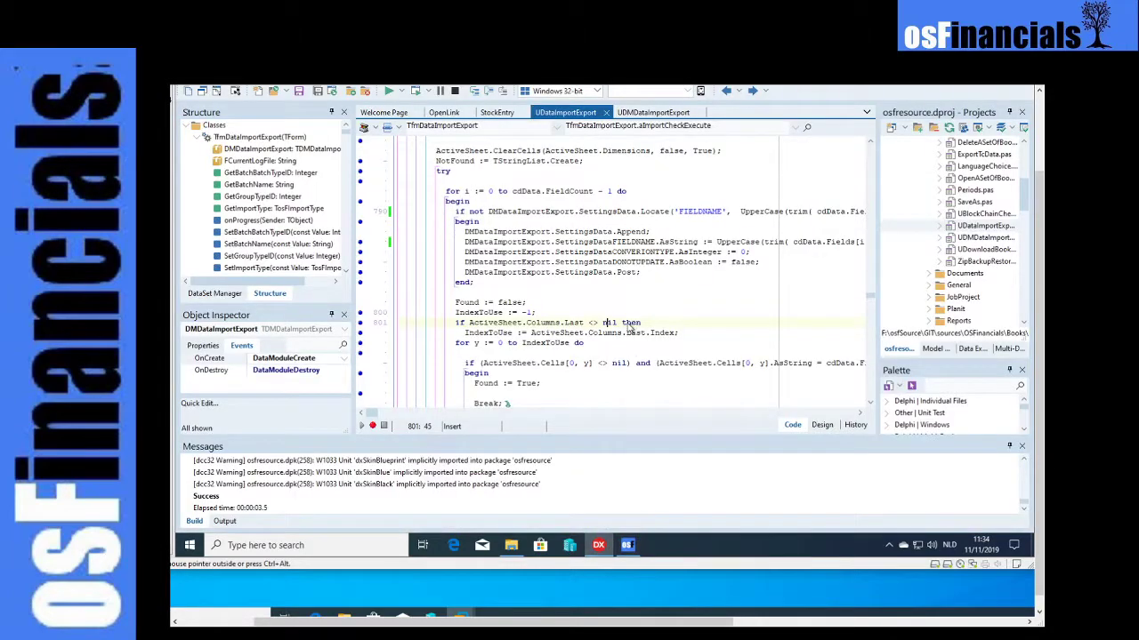
click(633, 116)
key(F12)
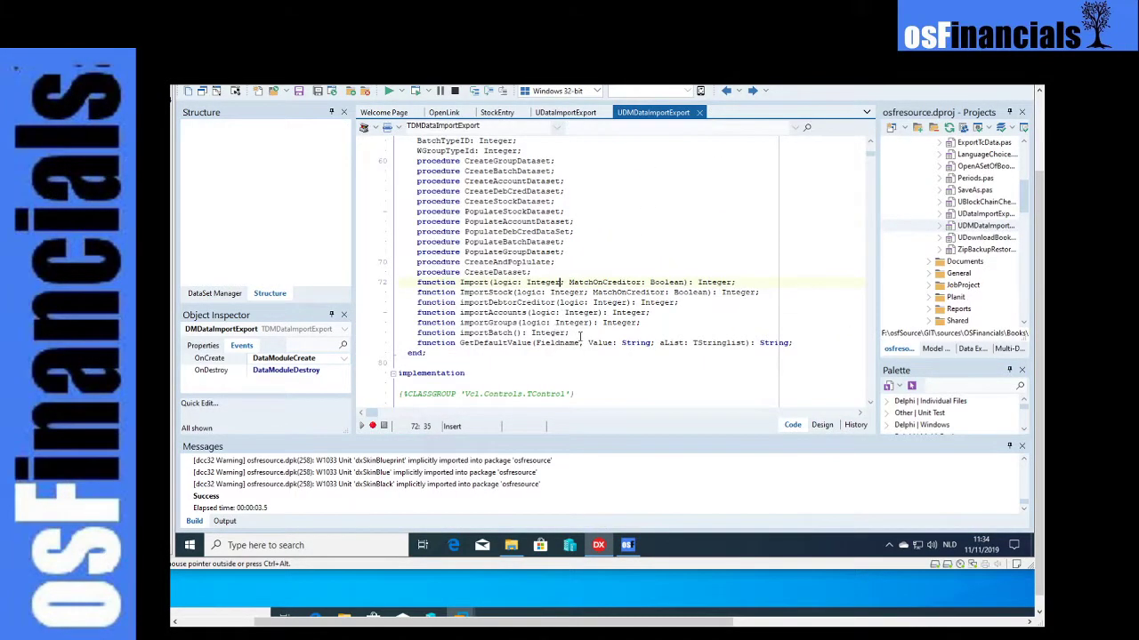
scroll(587, 336, down, 15)
scroll(579, 286, up, 1)
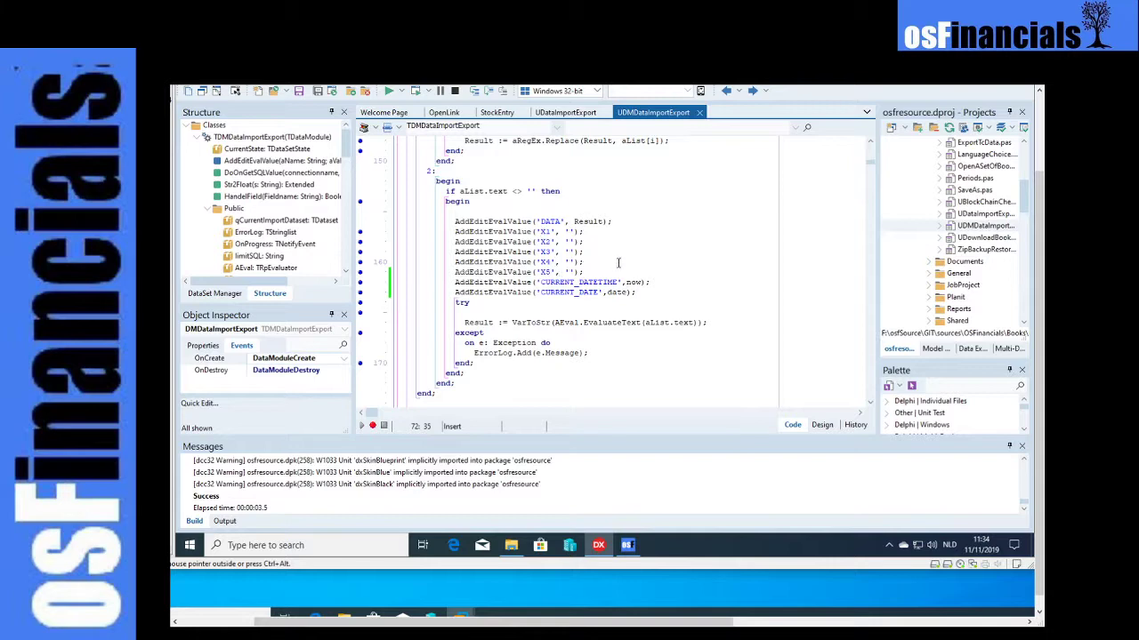
click(564, 112)
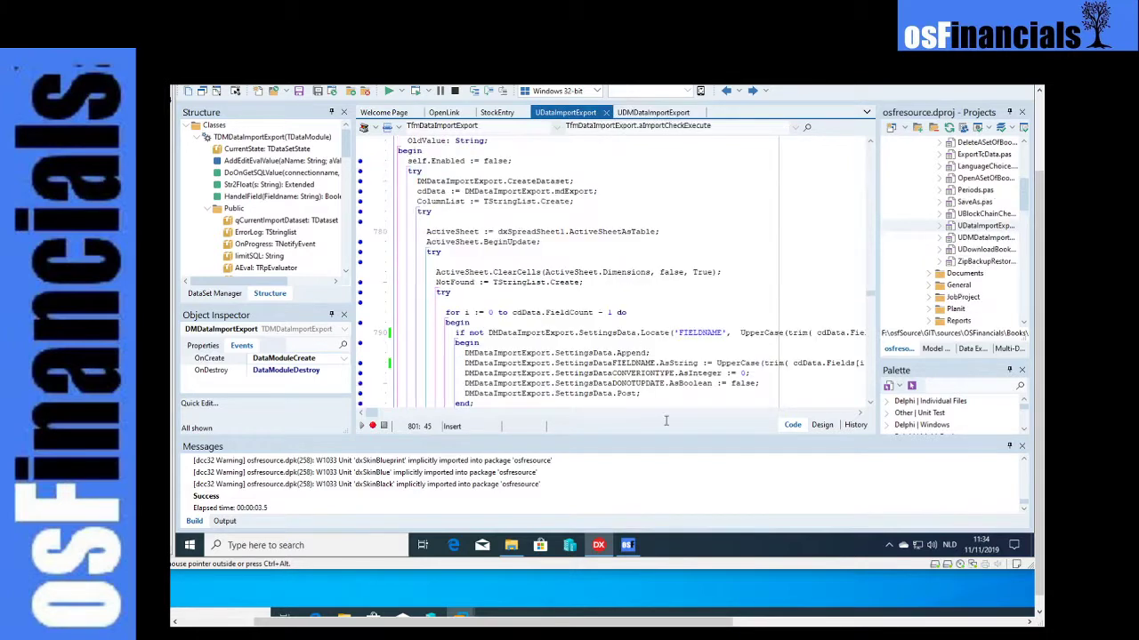
- Switch back to osFinancials and review the SDESCRIPTION conversion expression in the import field settings
click(630, 545)
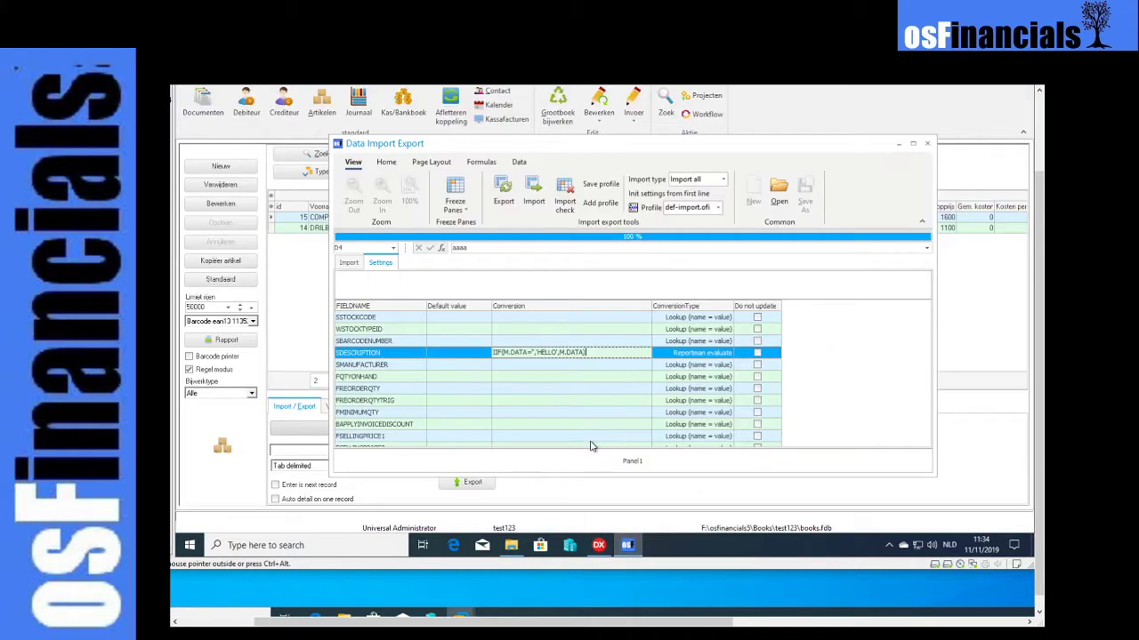
click(513, 377)
click(535, 356)
click(584, 366)
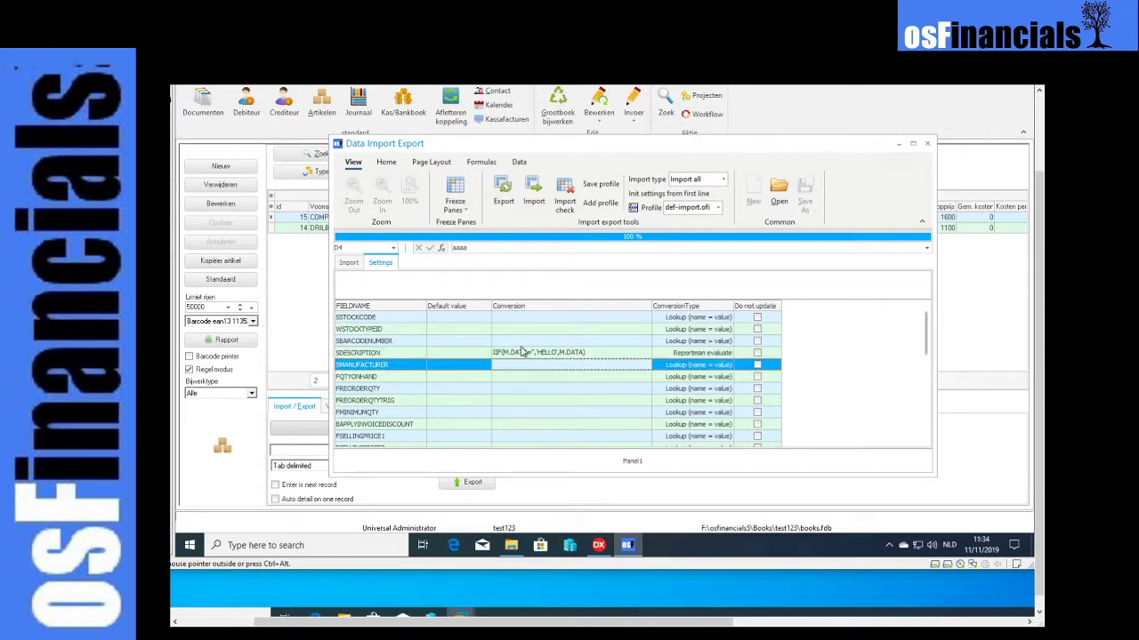
- Clear the description of article AAAA in the import sheet and run the import check to apply its conversion
click(347, 264)
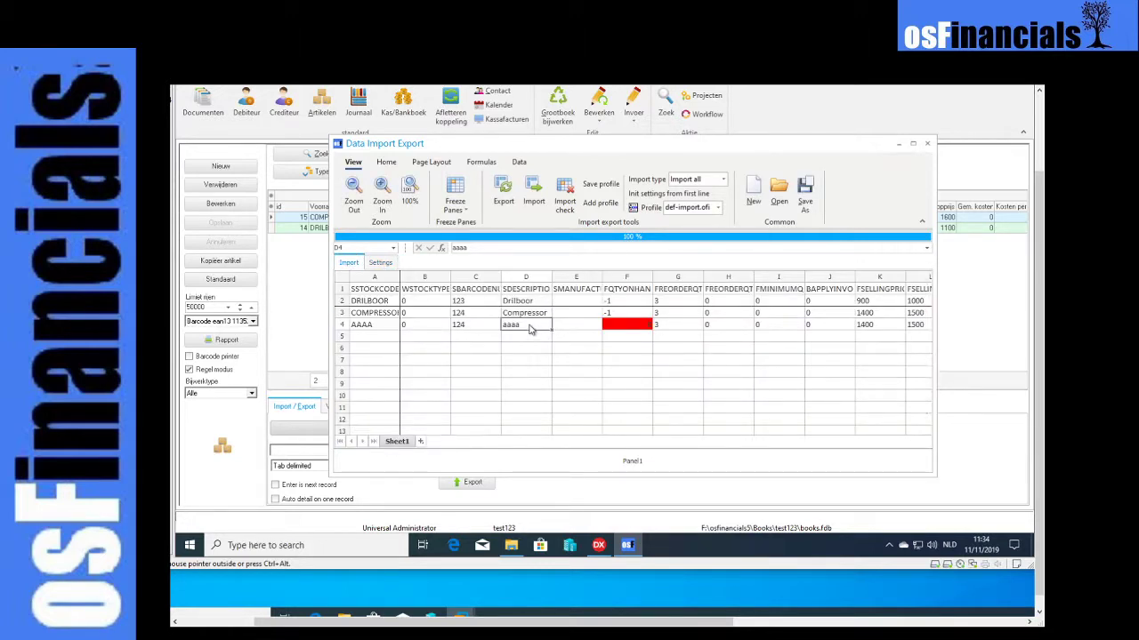
key(Delete)
click(484, 325)
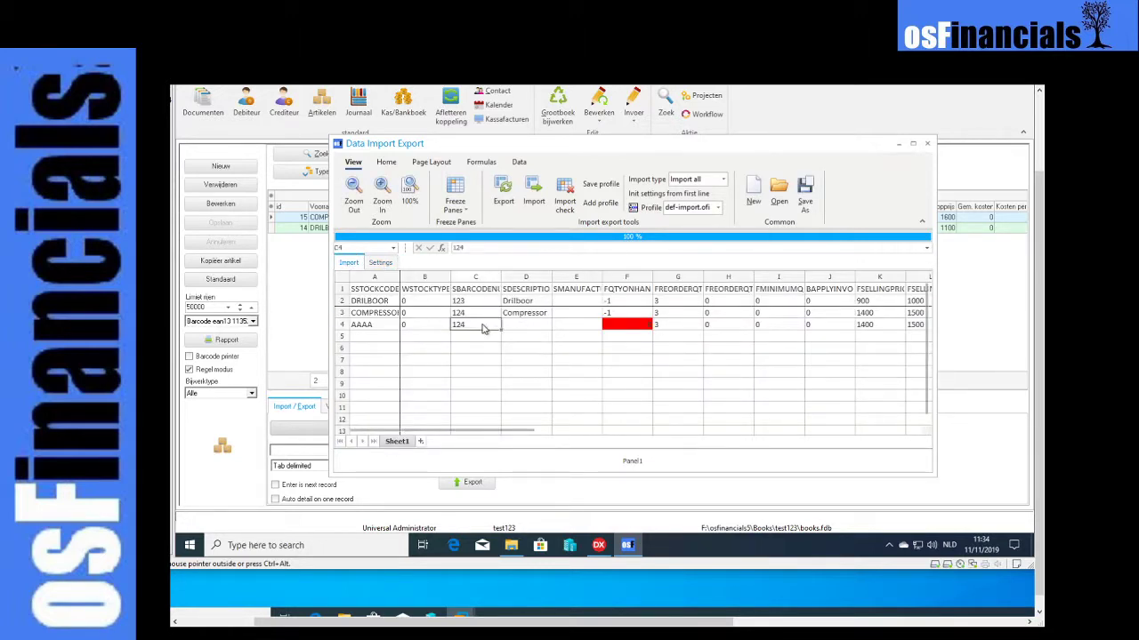
click(568, 194)
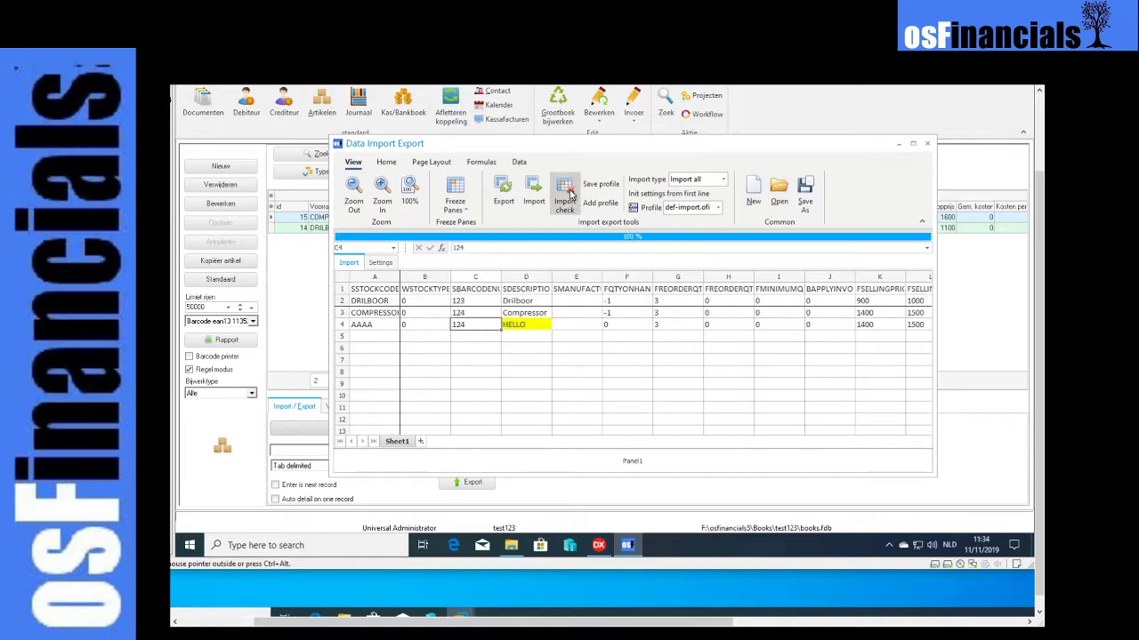
- Run the import check again on the converted sheet and look over the row of article AAAA
click(534, 326)
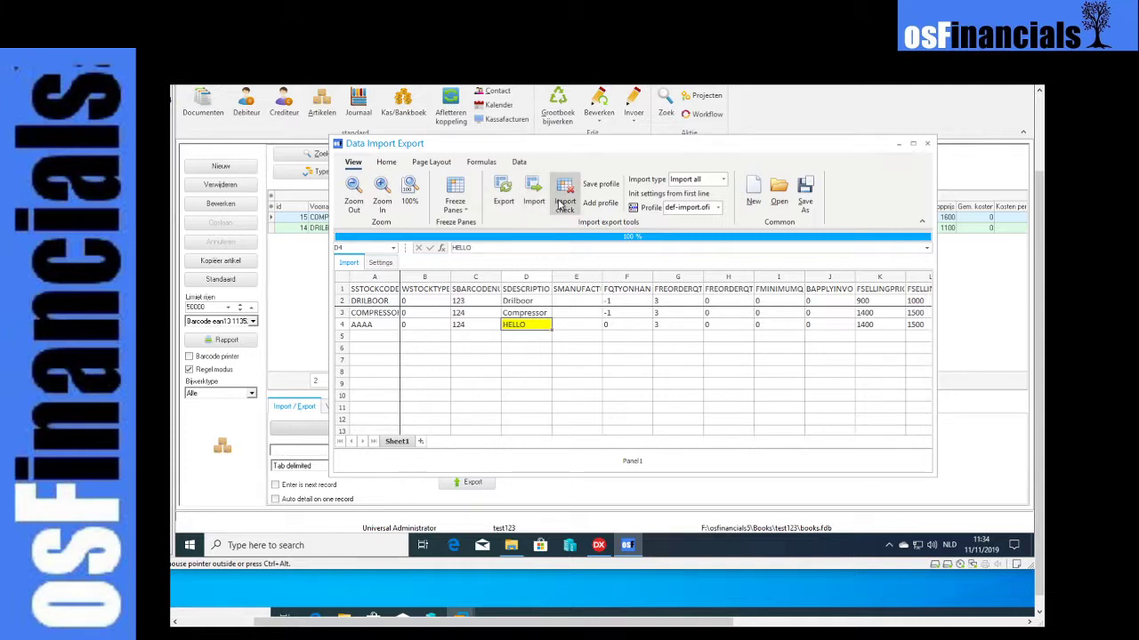
click(562, 205)
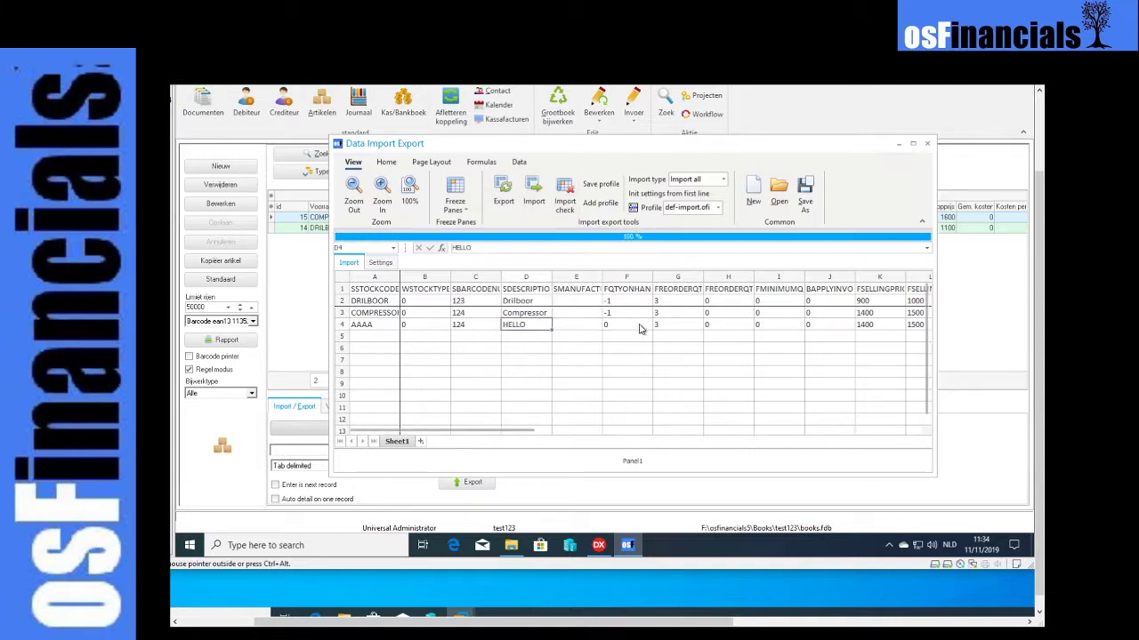
click(419, 327)
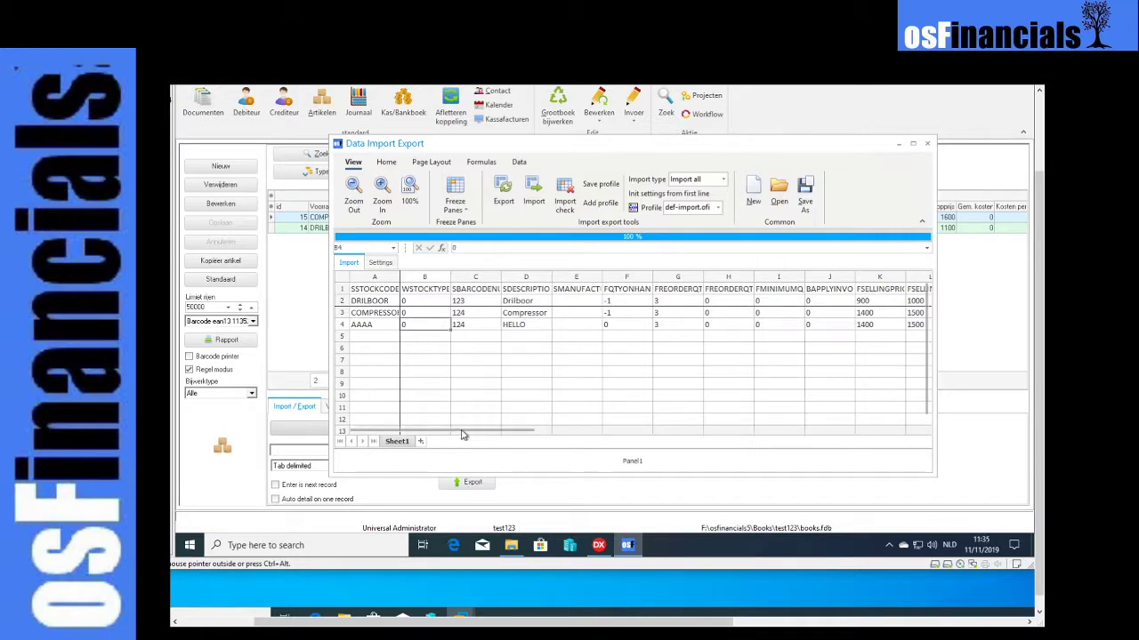
drag(461, 435, 403, 435)
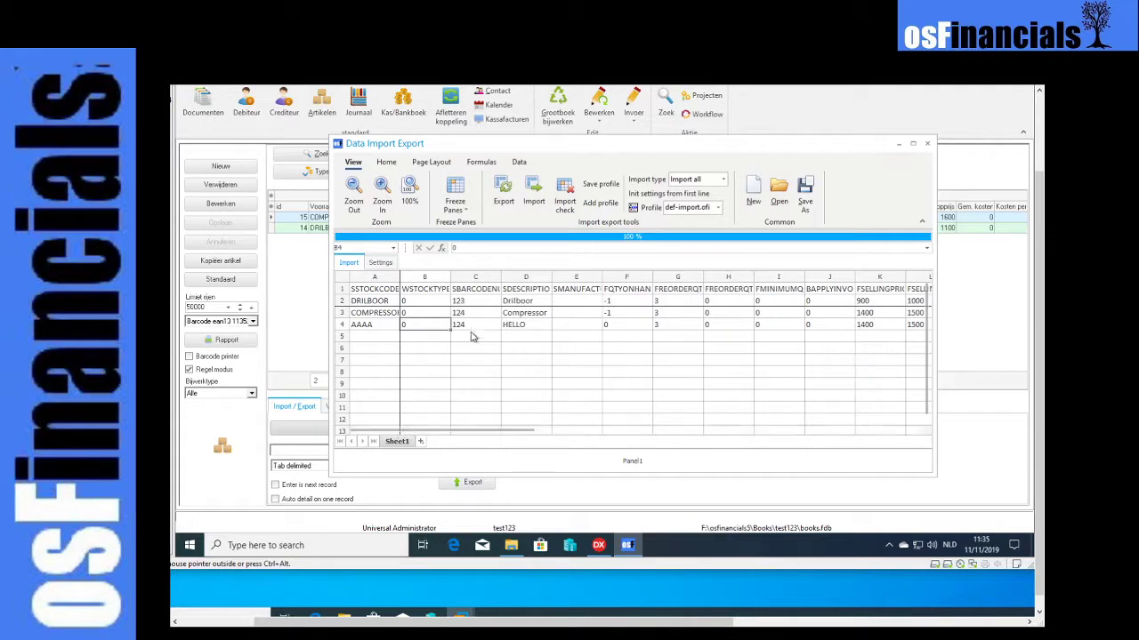
- Import the checked article sheet with import type Import all, and close the Data Import Export window
click(535, 200)
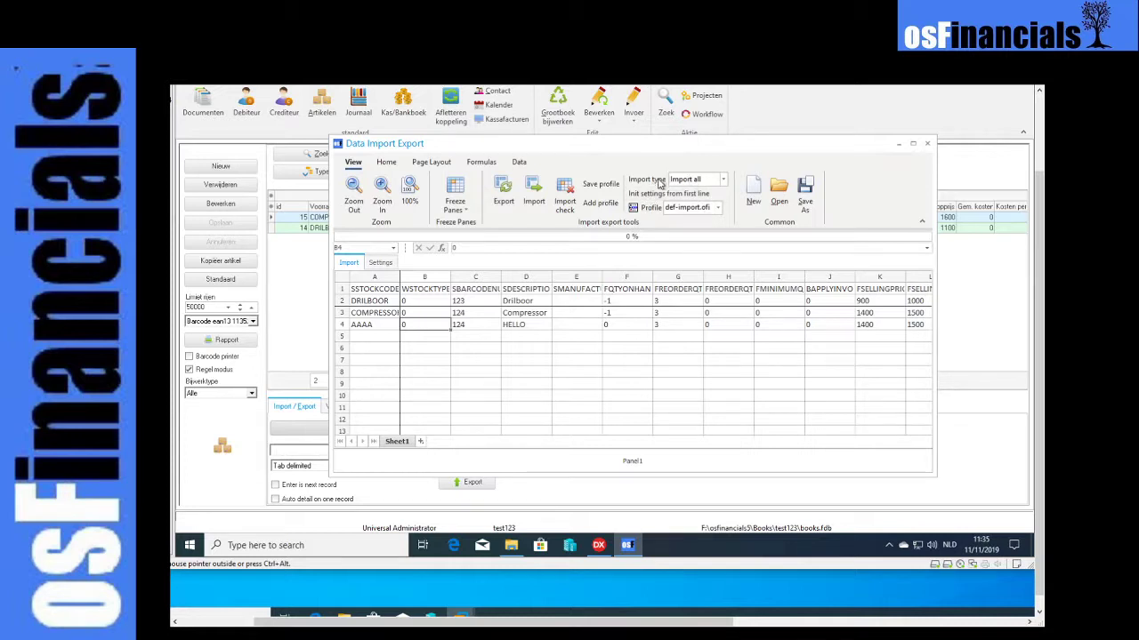
click(723, 180)
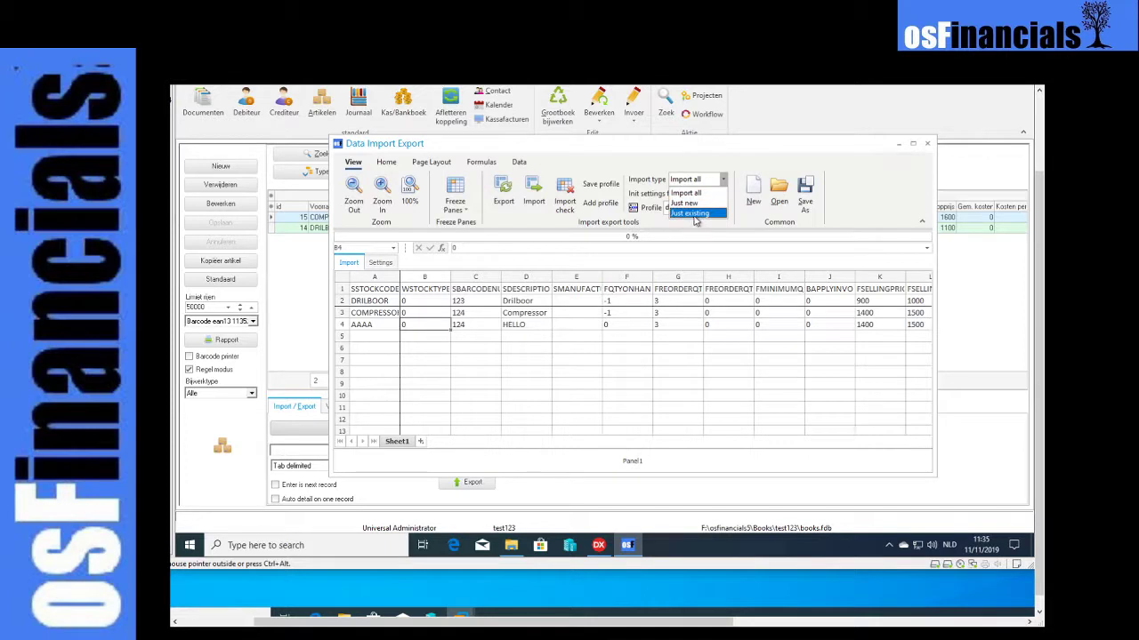
click(683, 164)
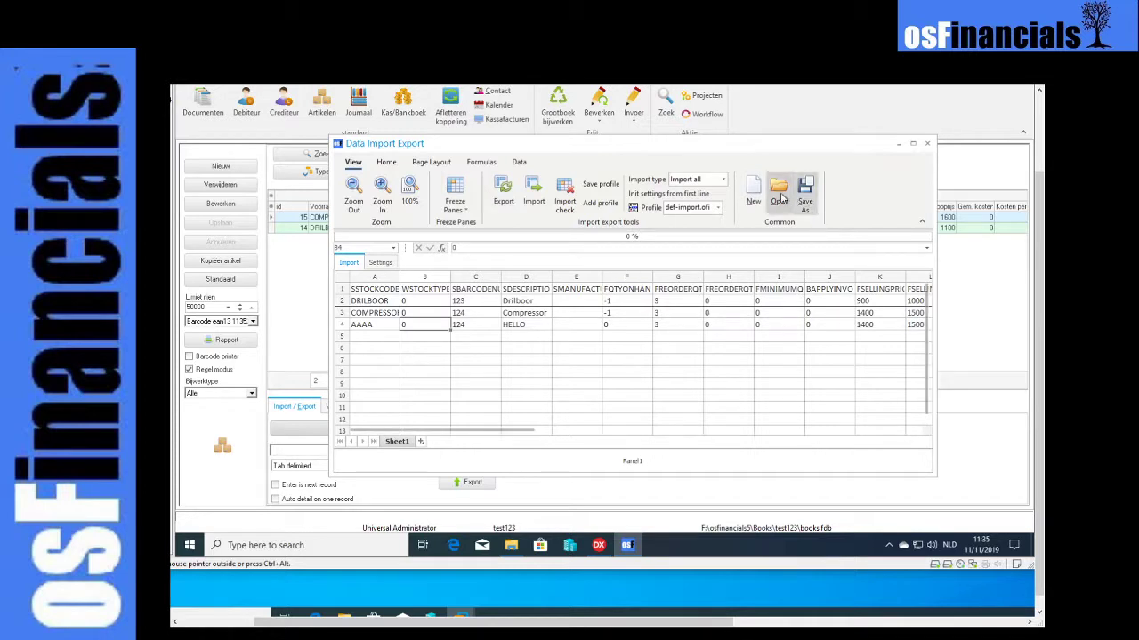
click(677, 325)
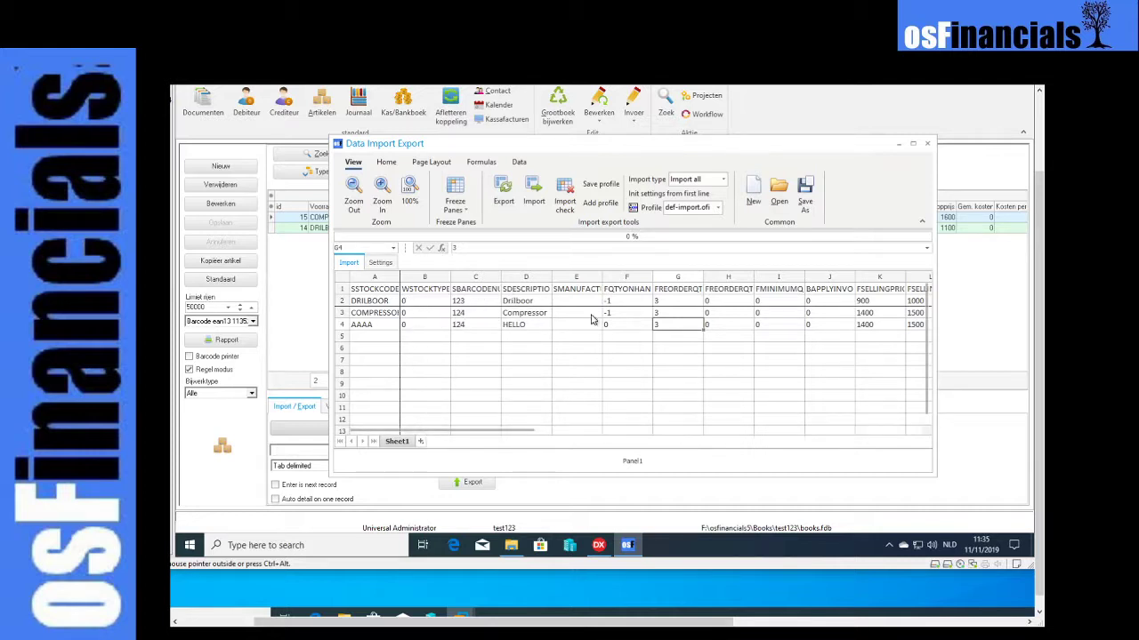
click(658, 373)
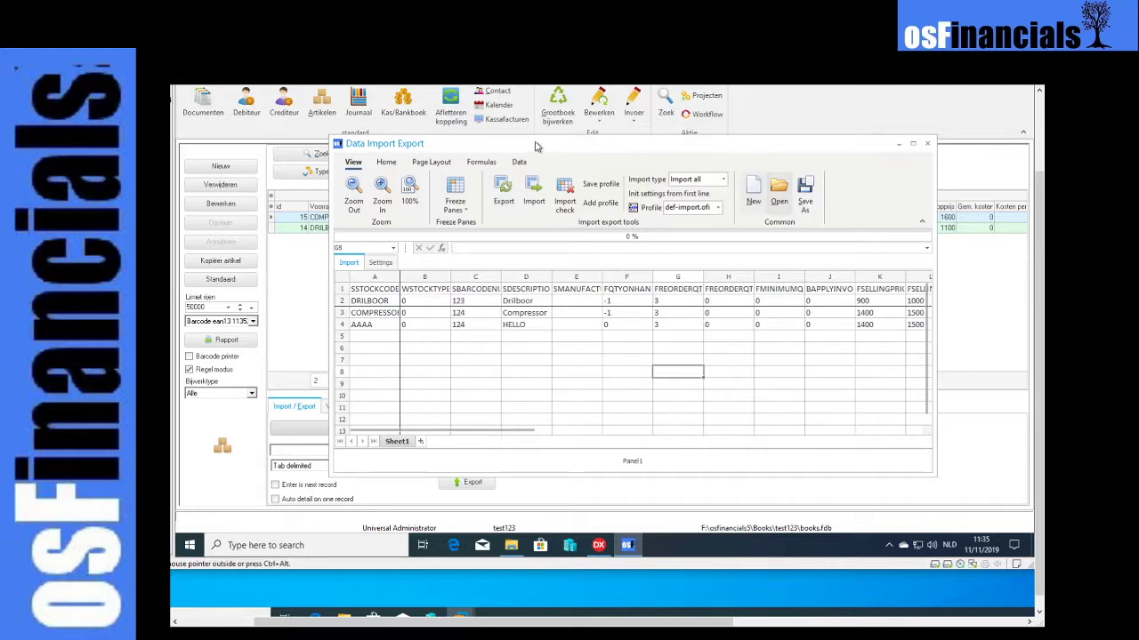
click(928, 144)
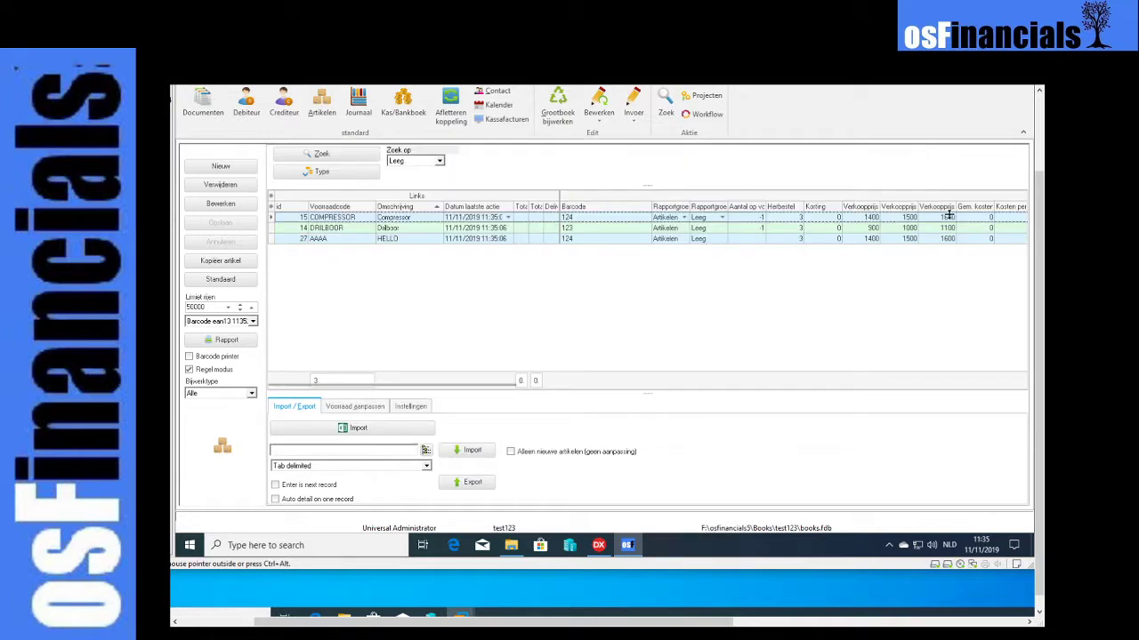
- Open the Verkopen journal to view its Excel import option, and close the journal and the journal selection again
drag(1041, 196, 1041, 122)
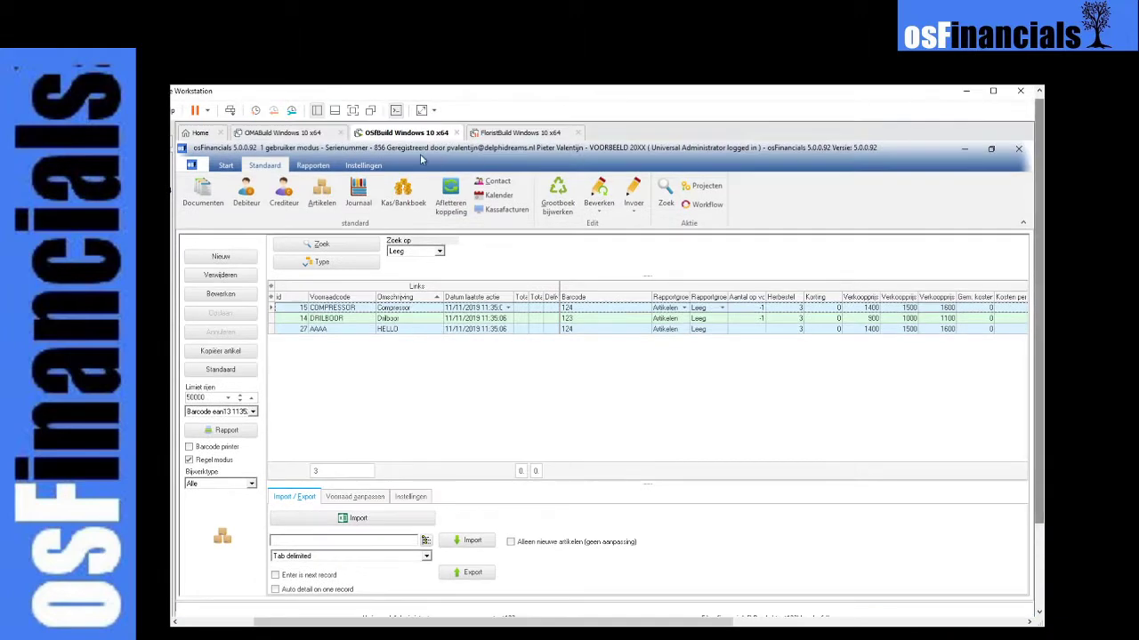
click(360, 201)
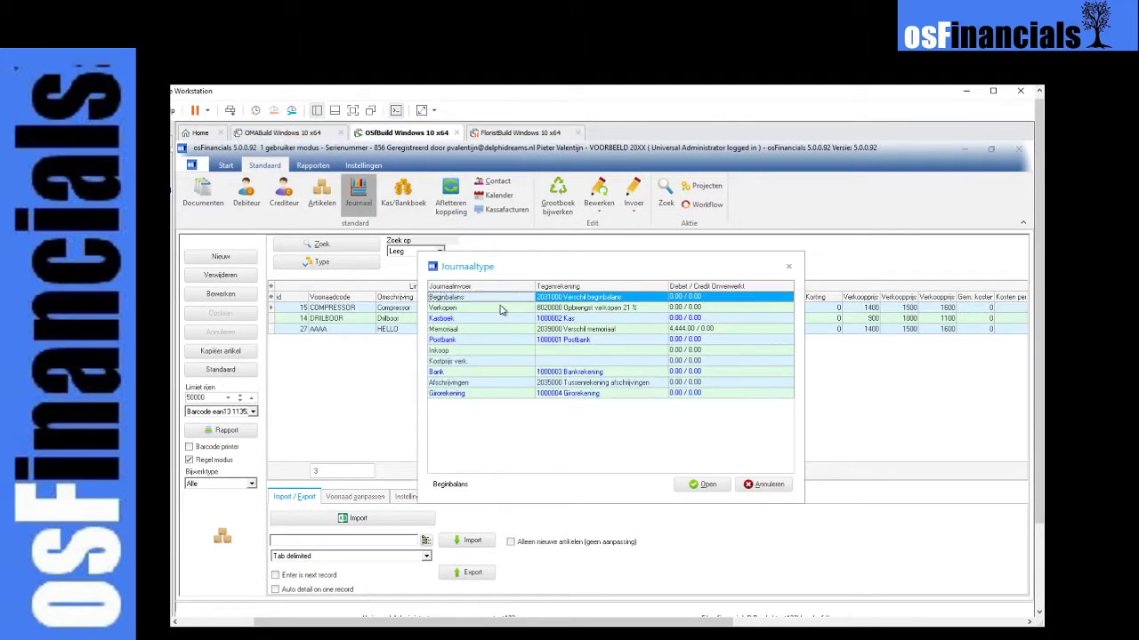
double_click(501, 307)
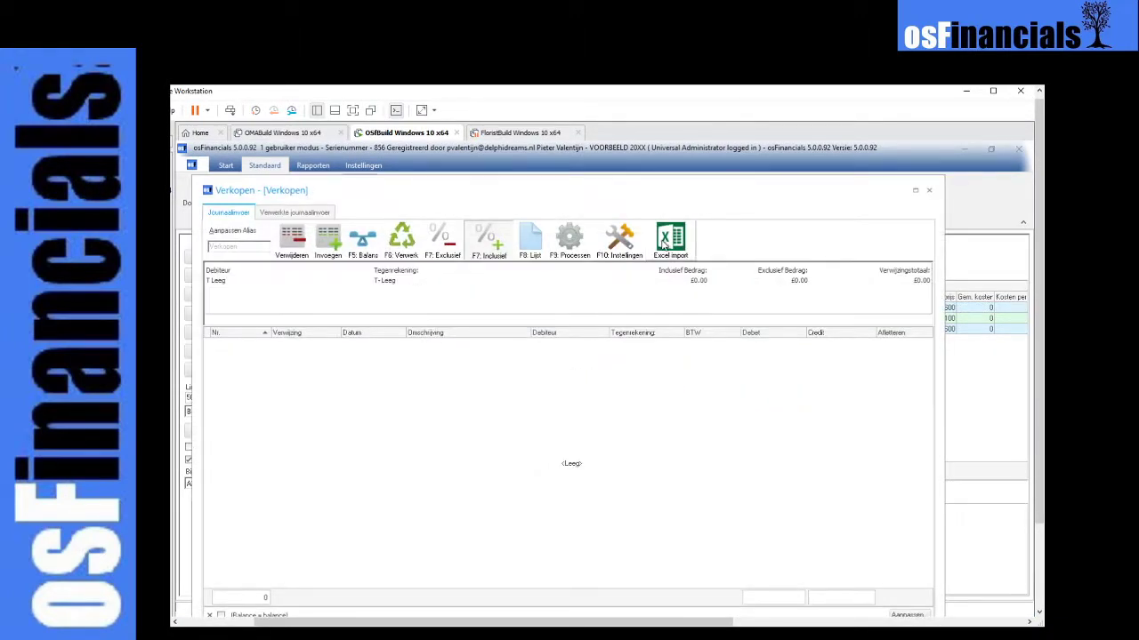
click(929, 191)
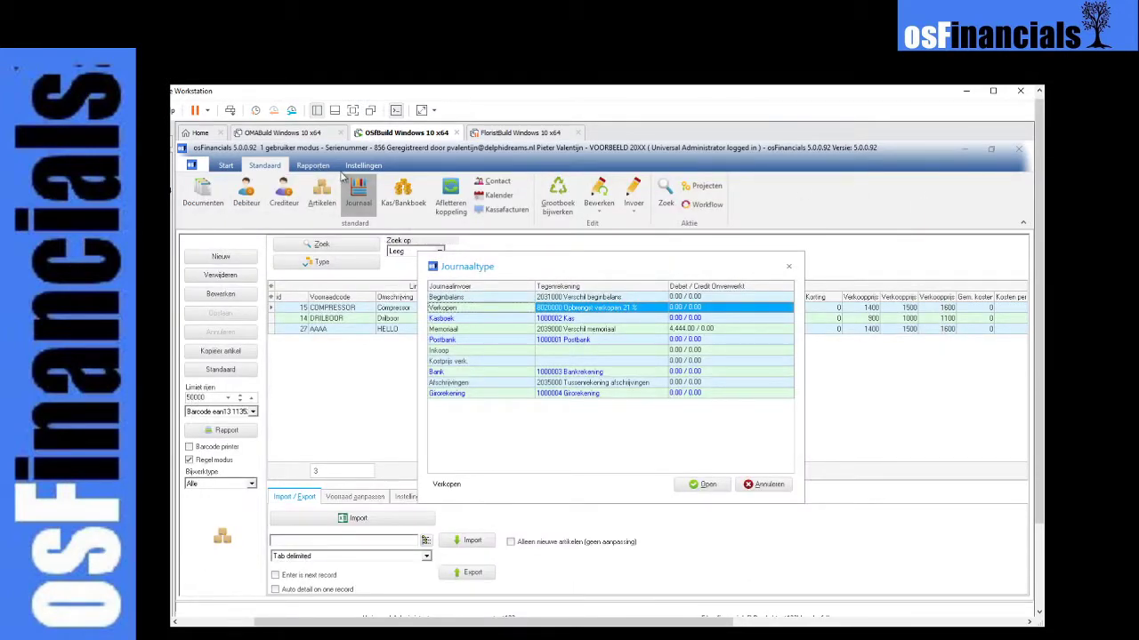
click(768, 485)
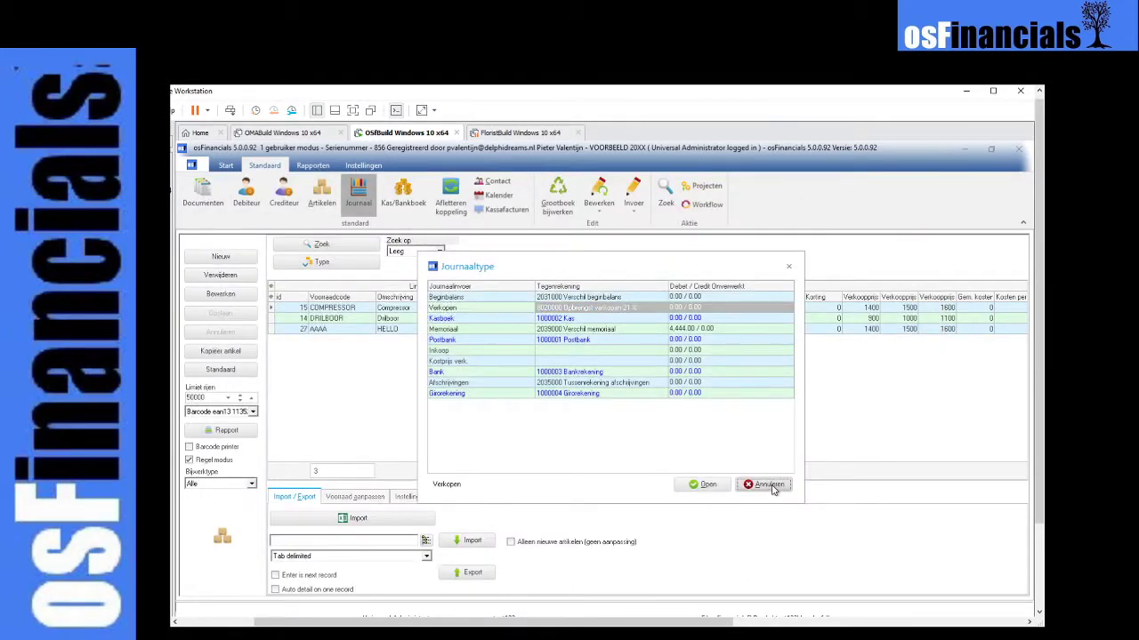
- Open the Groepen setup and look over the groups of Rapportgroep 1 rekening and Rapportgroep 2 rekening
click(363, 166)
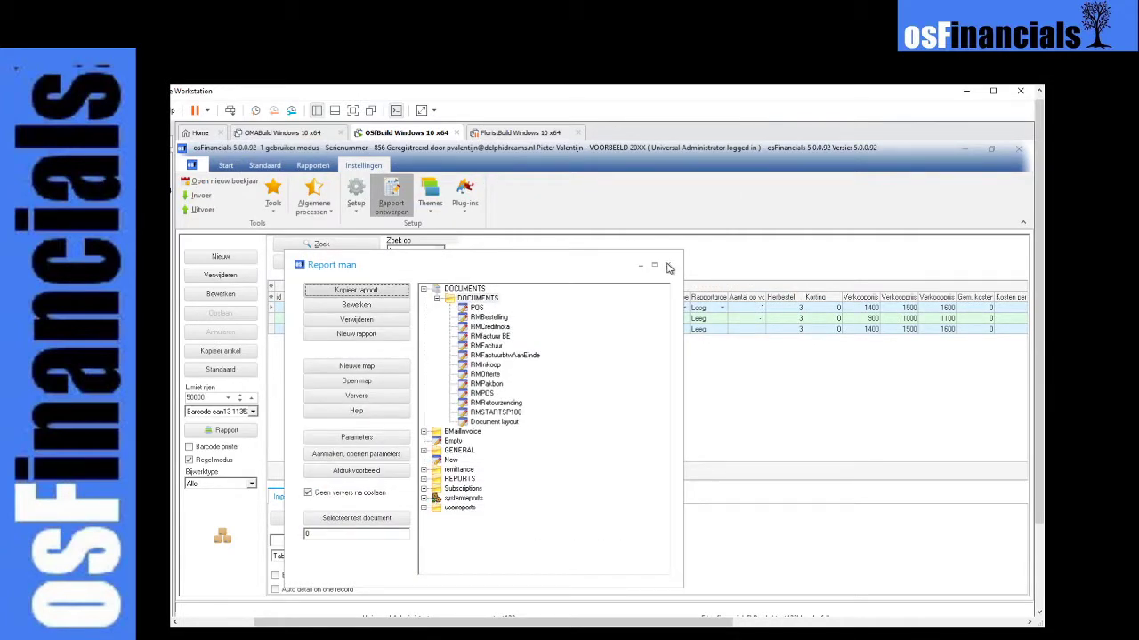
click(669, 266)
click(355, 200)
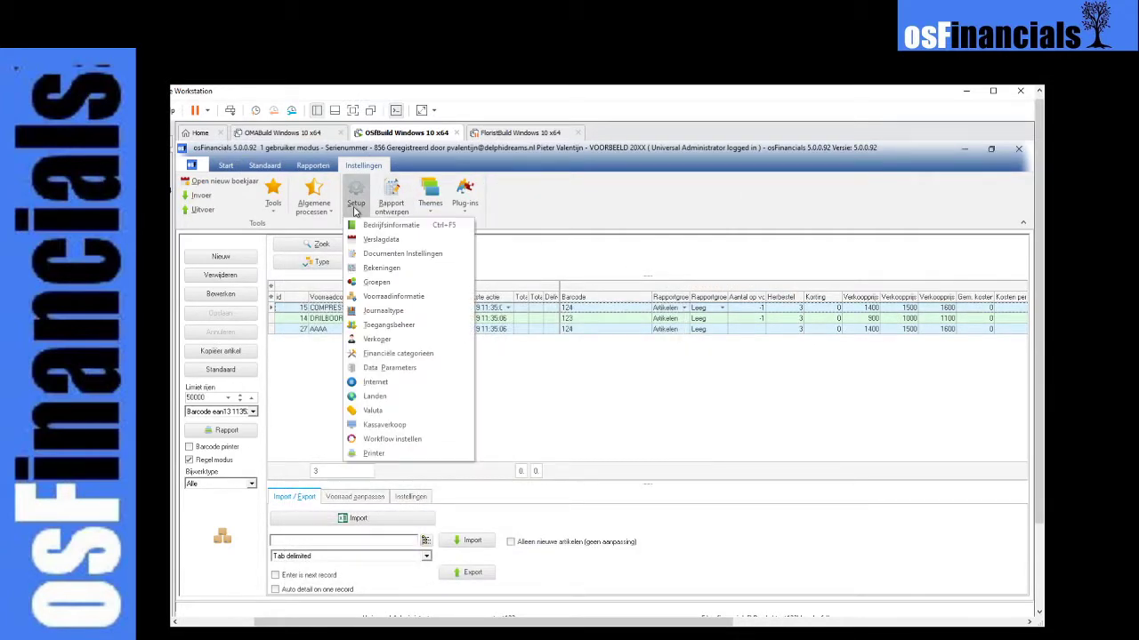
click(381, 286)
click(589, 297)
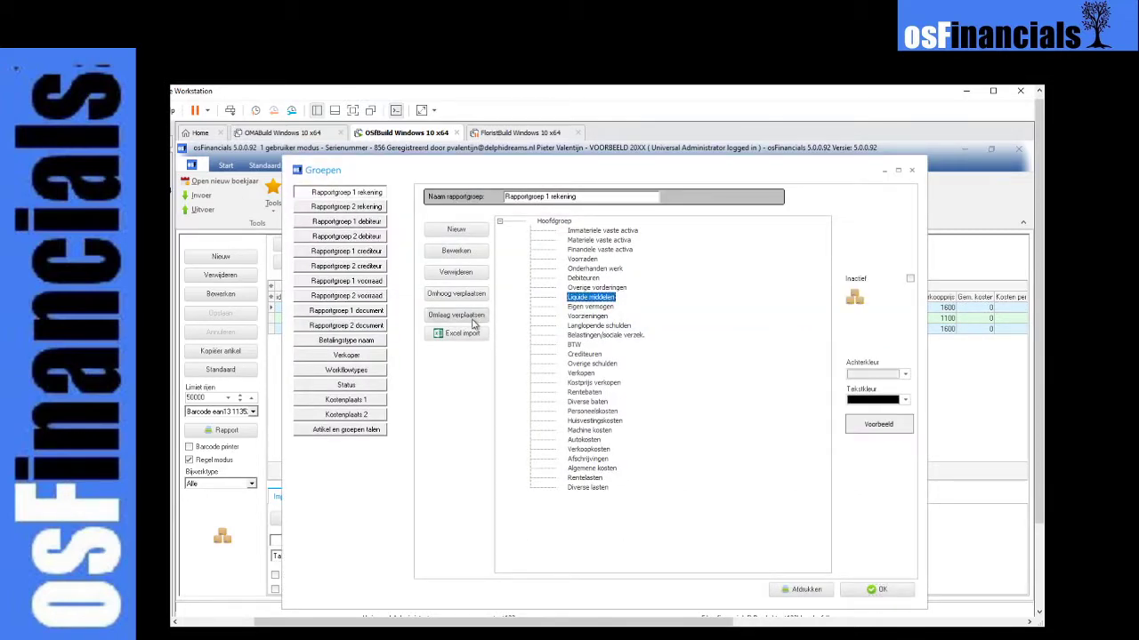
click(365, 207)
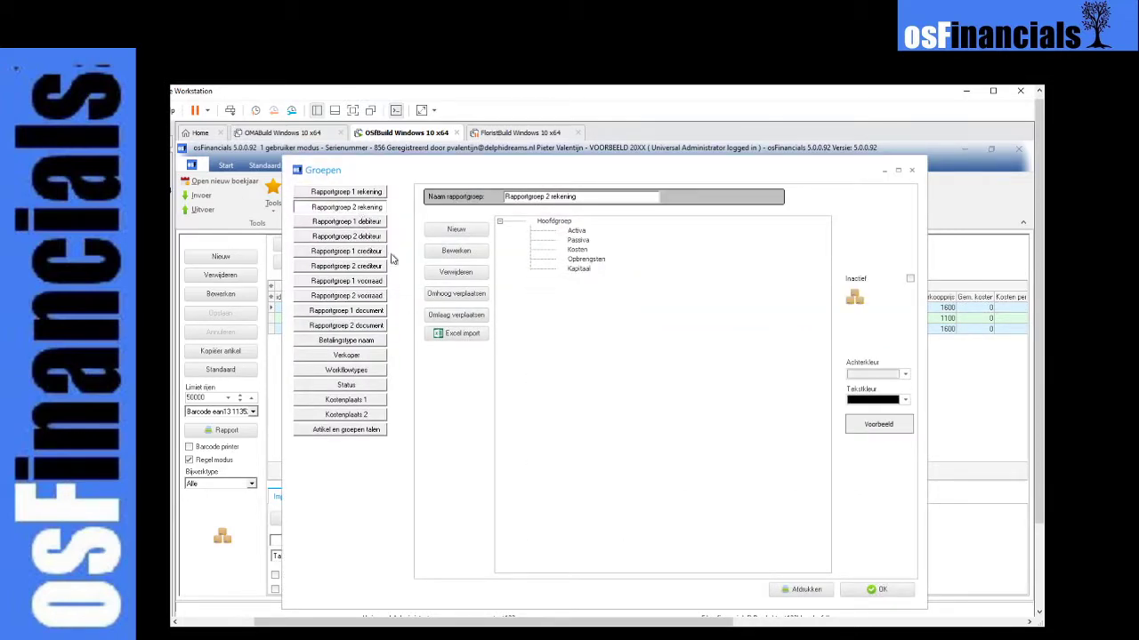
click(372, 193)
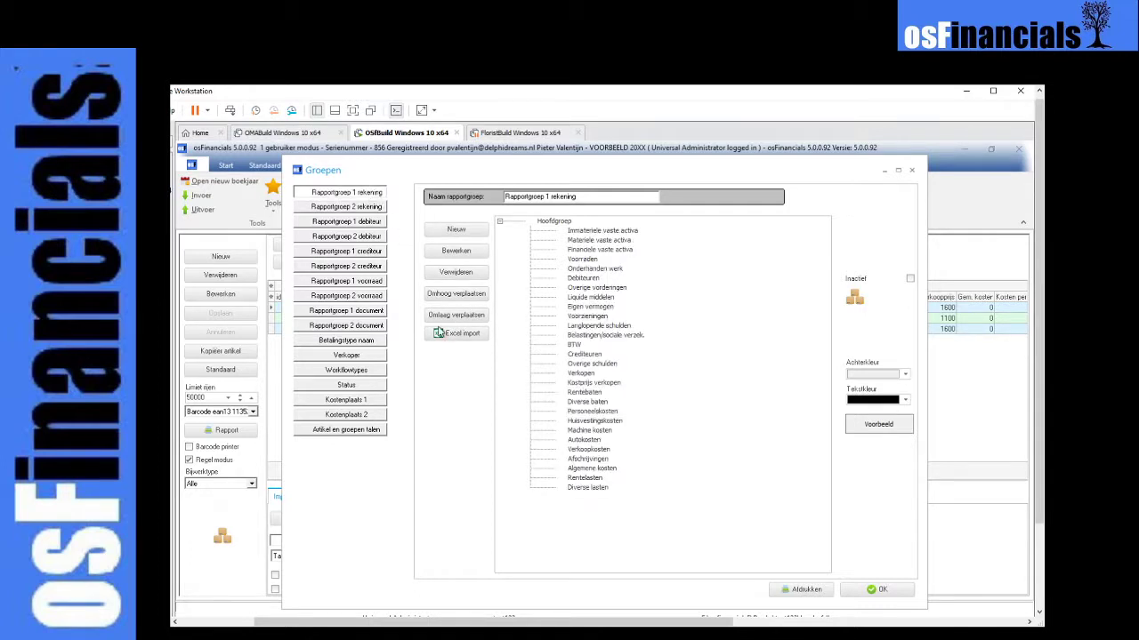
- Export the groups of Rapportgroep 1 rekening to the Excel import sheet and look over its rows
click(449, 333)
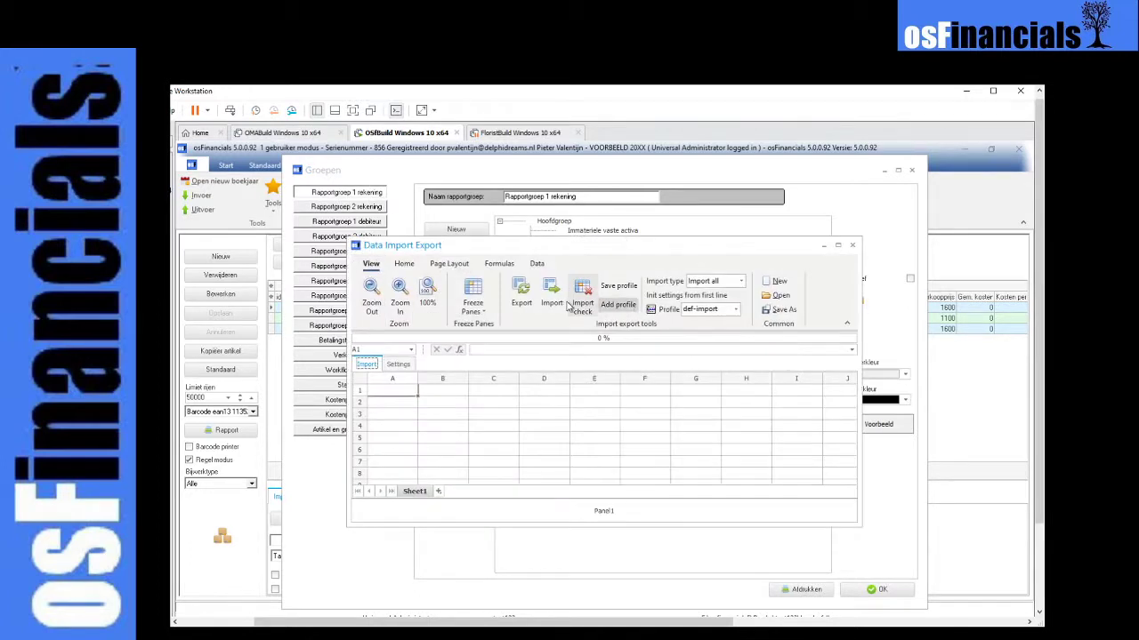
click(524, 302)
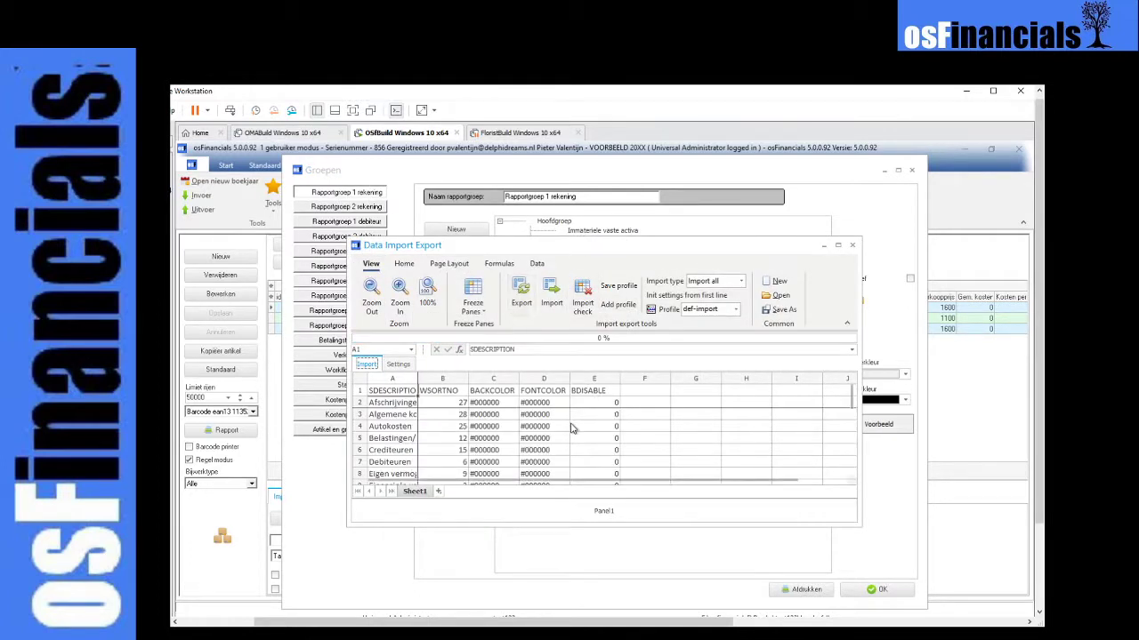
click(610, 422)
scroll(570, 424, down, 3)
scroll(571, 424, down, 1)
click(515, 453)
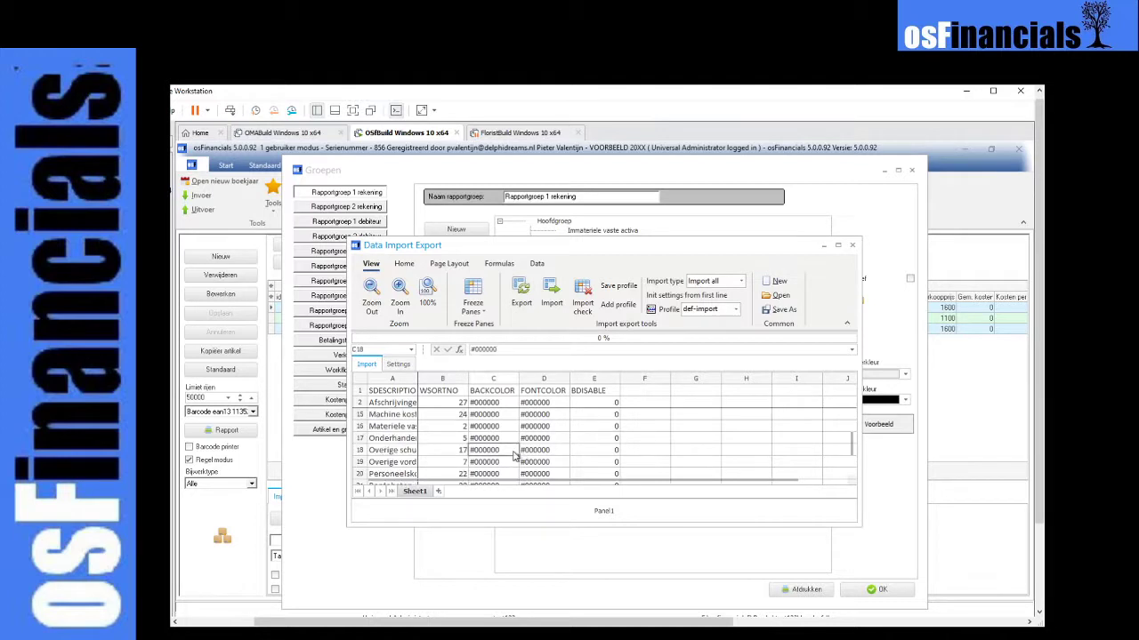
scroll(528, 451, down, 1)
scroll(623, 437, up, 4)
scroll(650, 431, up, 1)
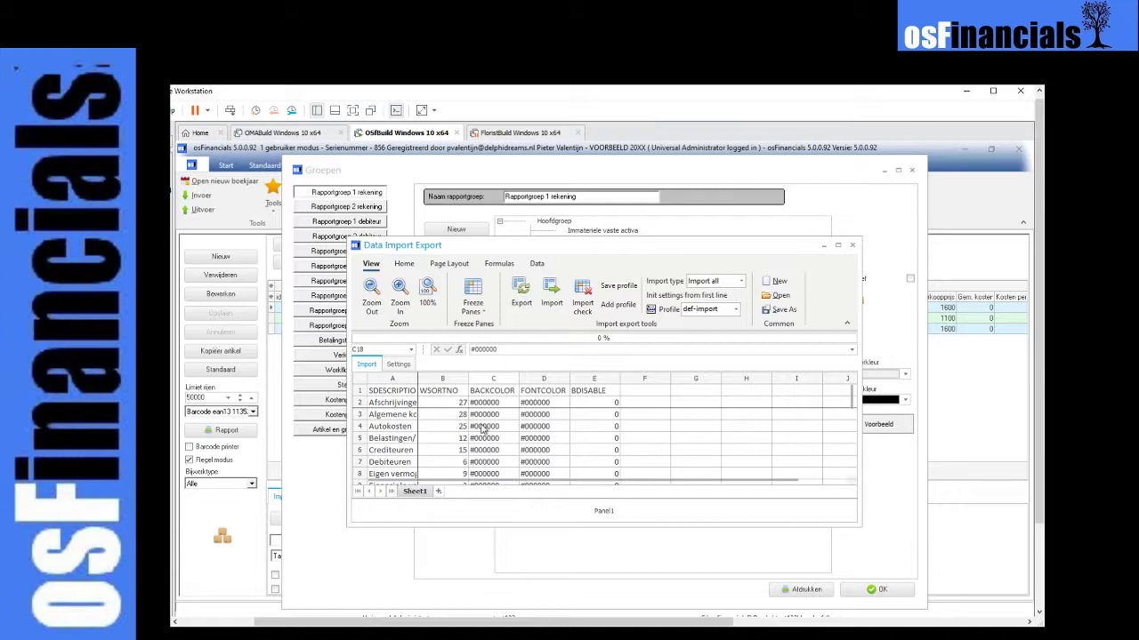
- Widen the SDESCRIPTION column to read the full account group names down the sheet, and close the Data Import Export window
drag(416, 379, 510, 381)
scroll(556, 423, down, 5)
scroll(559, 428, down, 5)
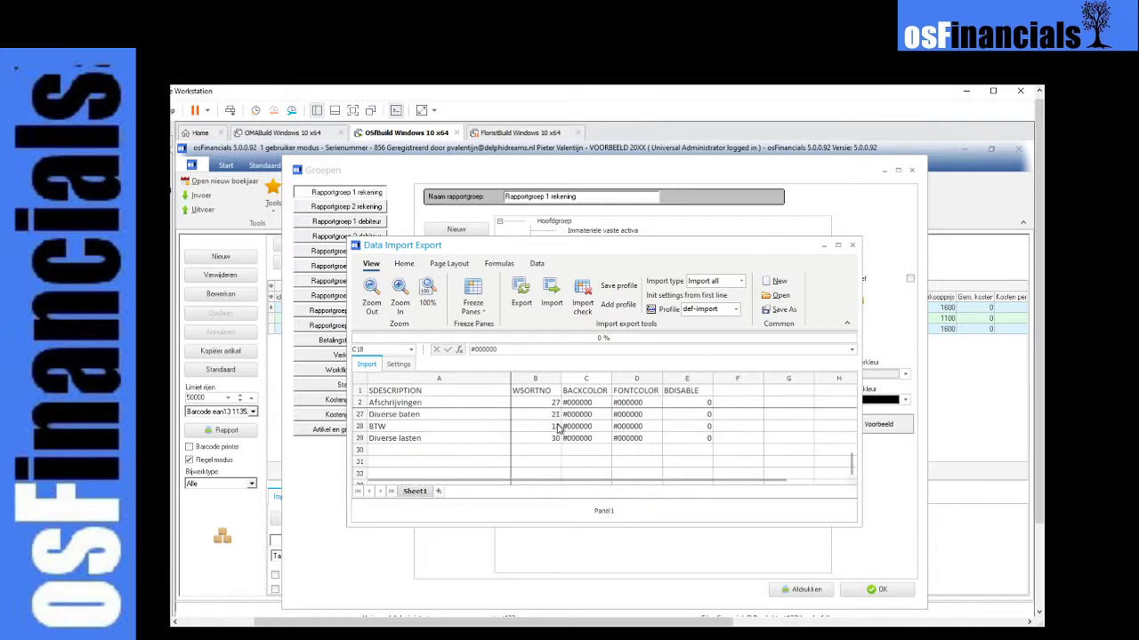
click(852, 247)
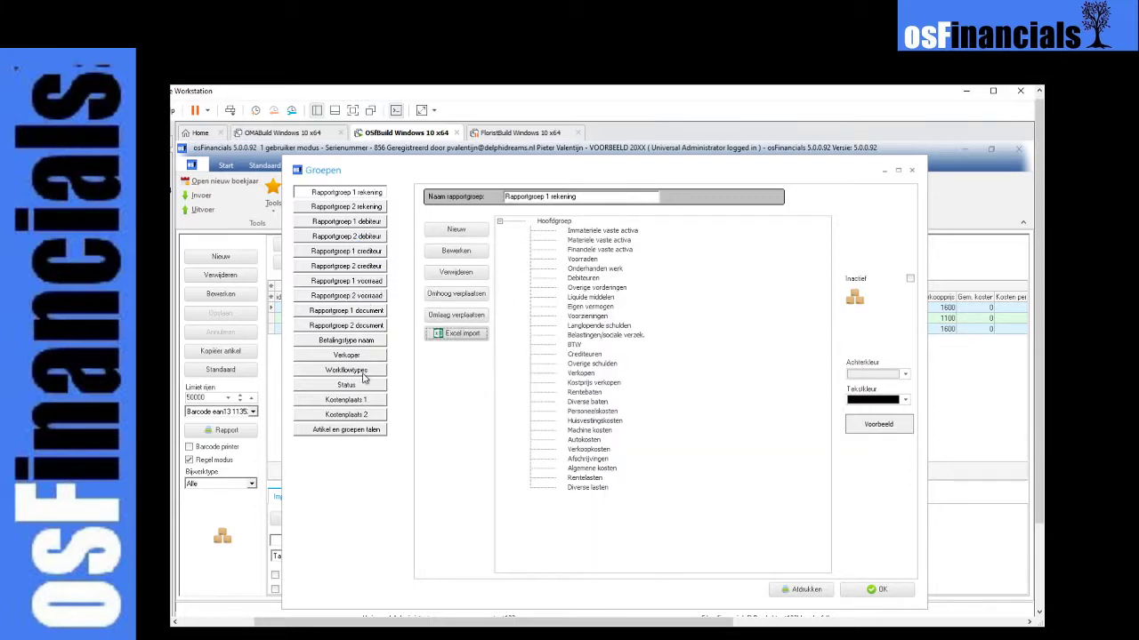
- Add a subgroup named a under Uren in Rapportgroep 1 voorraad
click(343, 315)
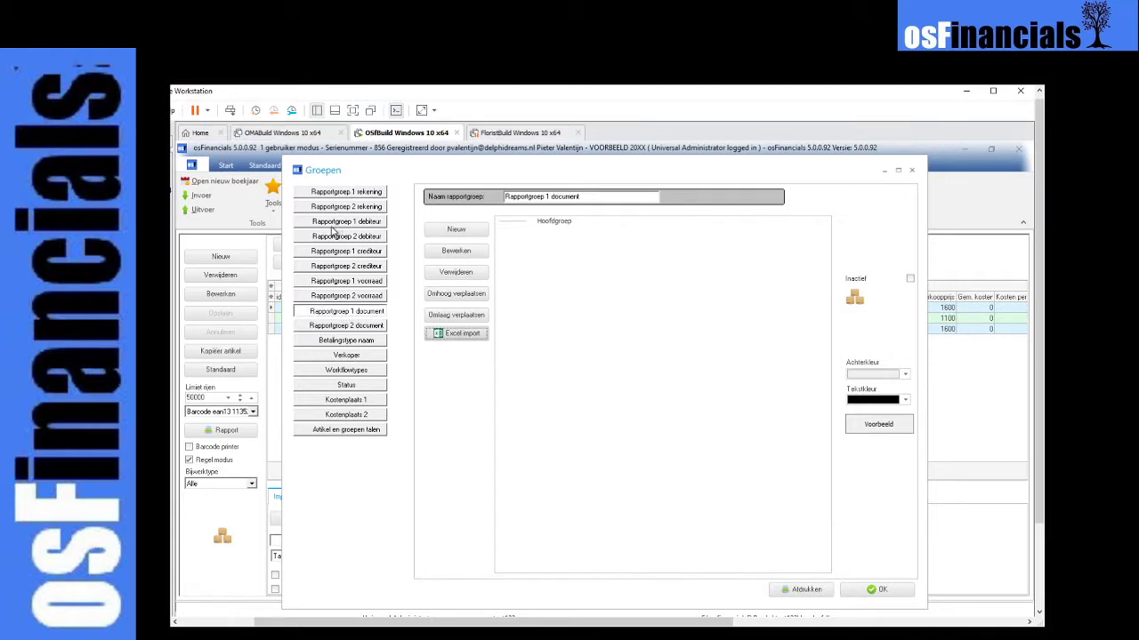
click(365, 281)
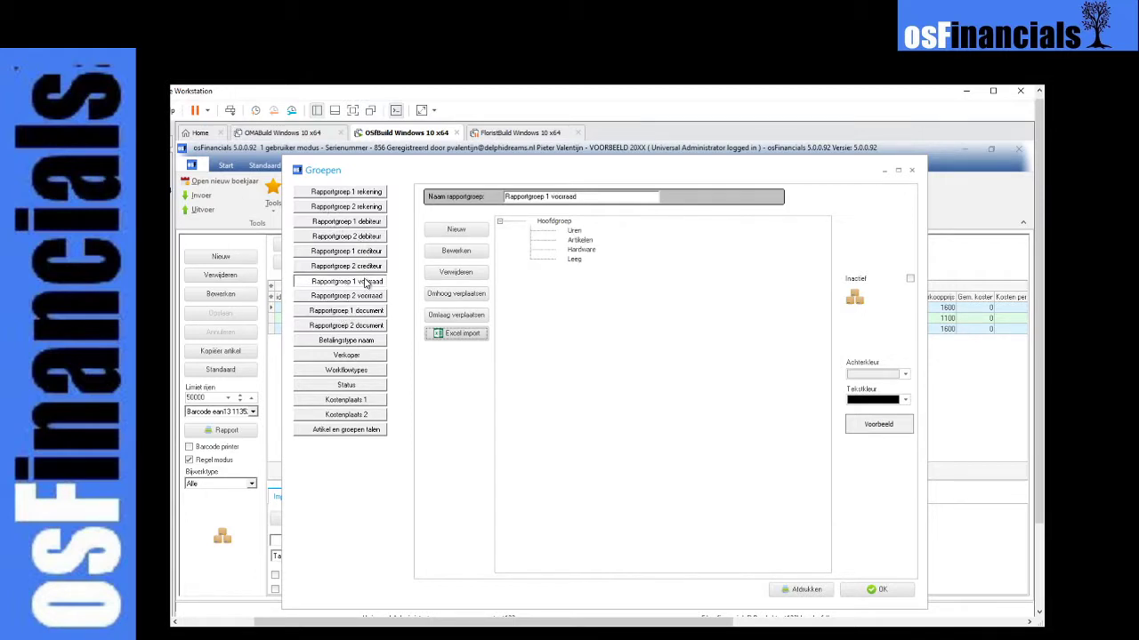
right_click(578, 234)
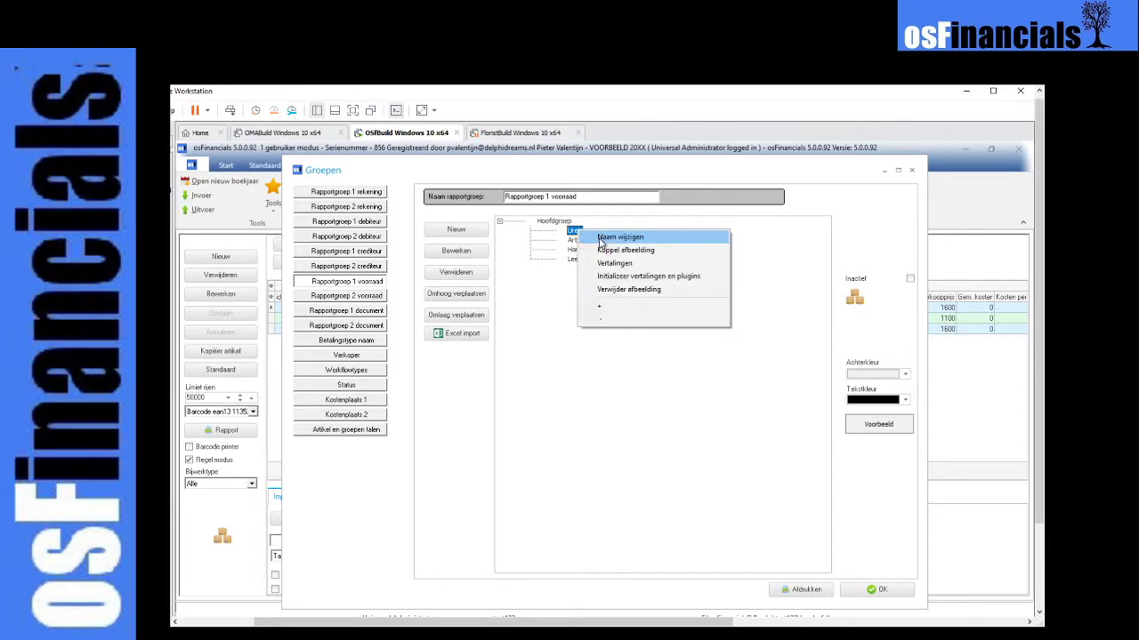
key(Escape)
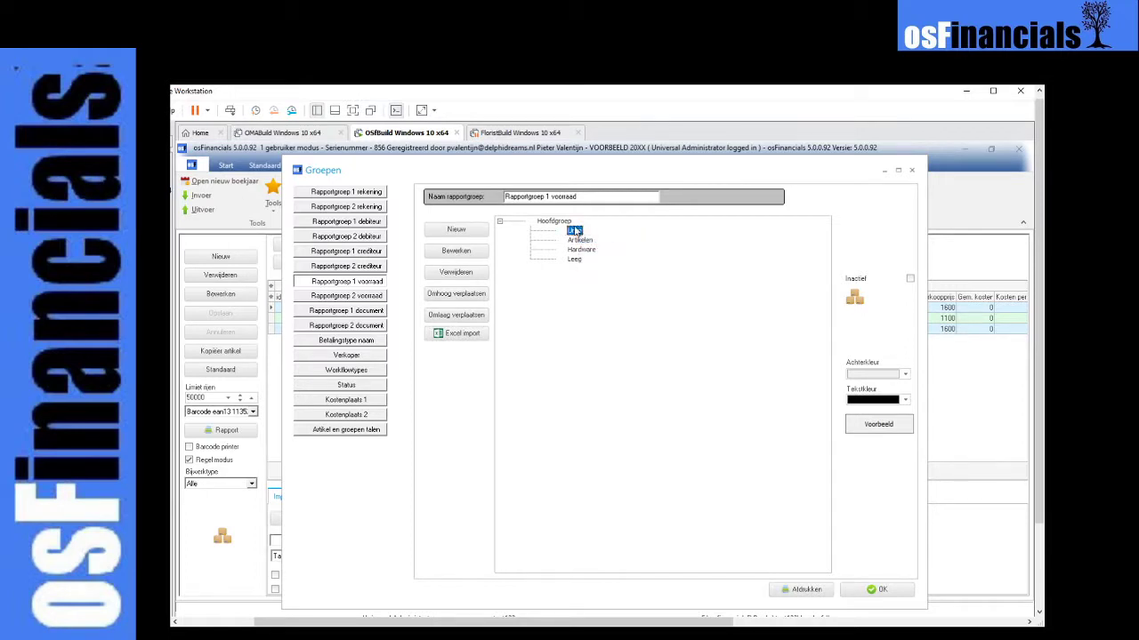
click(457, 230)
text(a)
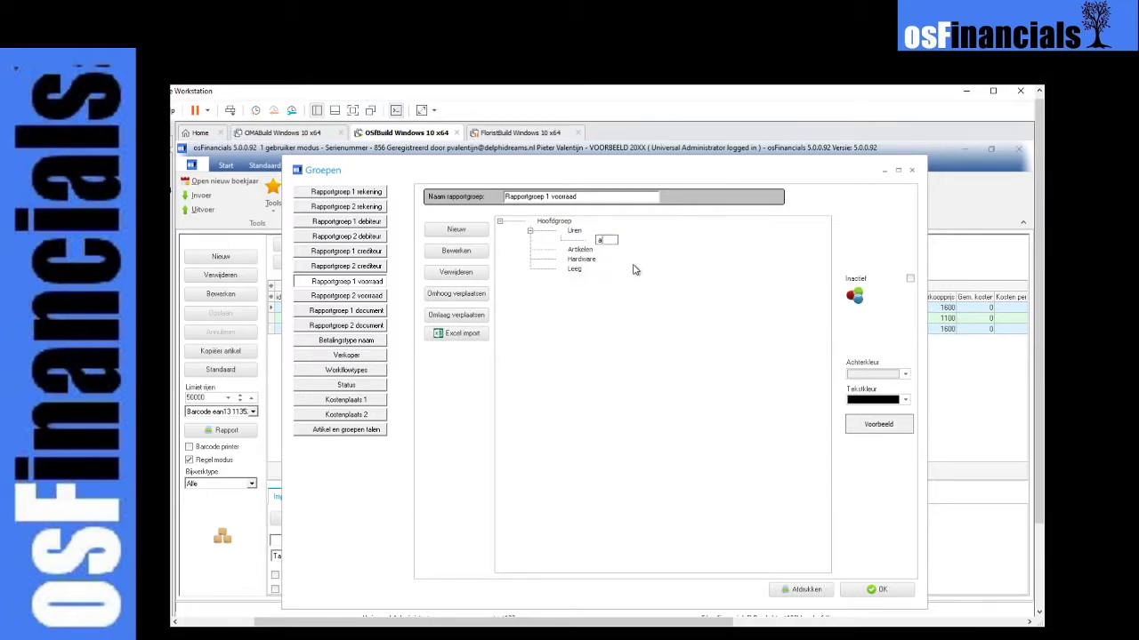
click(567, 233)
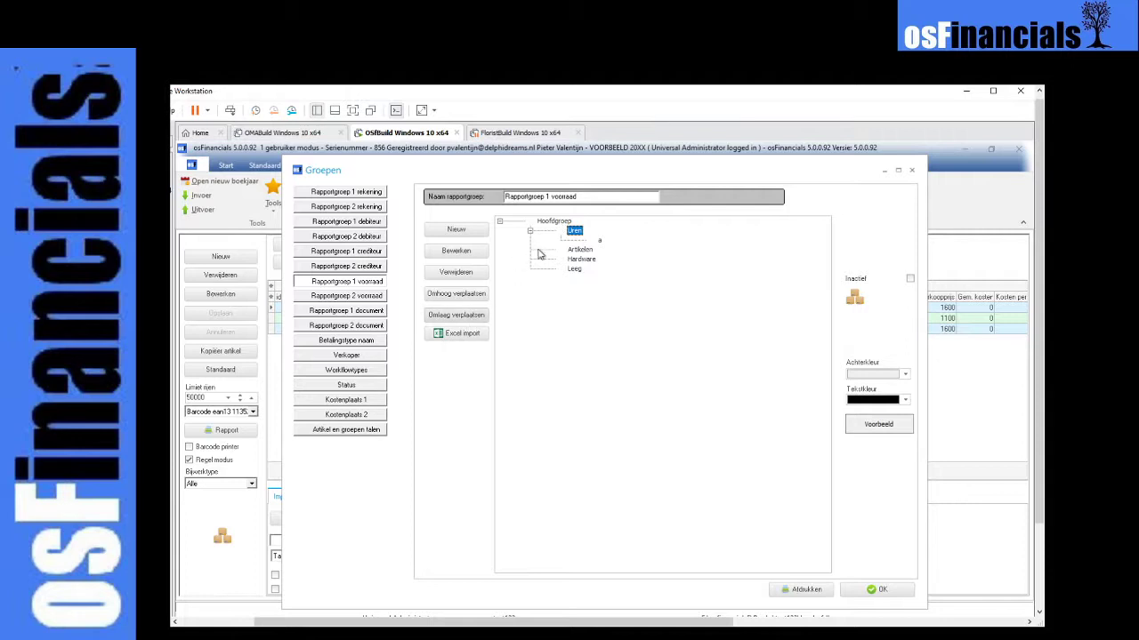
- Export the Rapportgroep 1 voorraad groups to the Excel import sheet, read the full SDESCRIPTION names, and close the sheet and Groepen
click(558, 221)
click(466, 336)
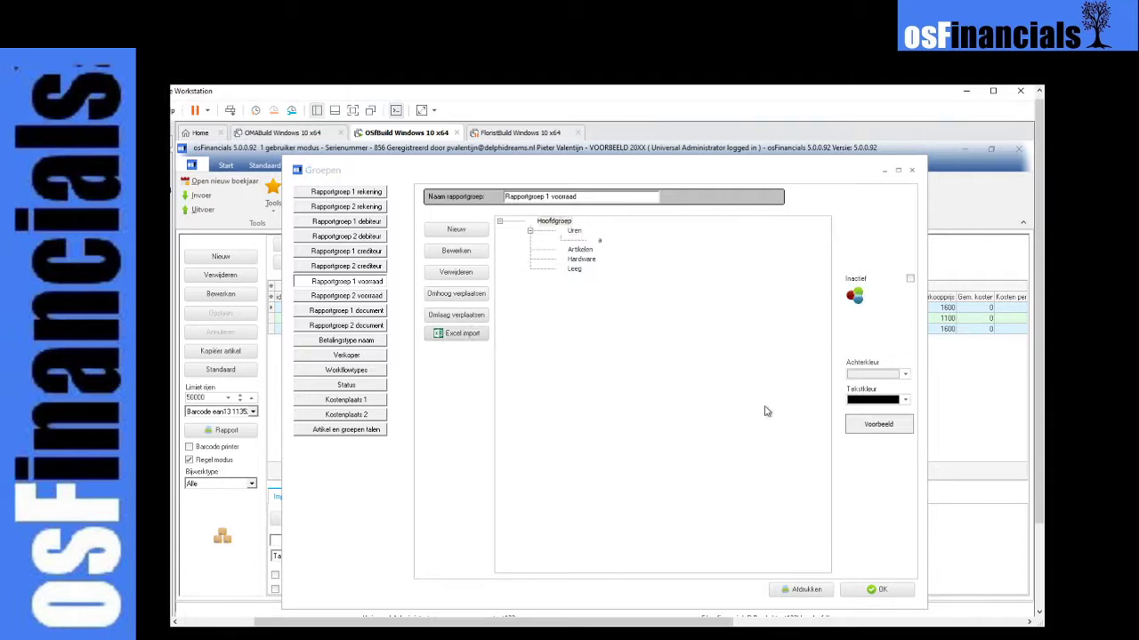
click(551, 294)
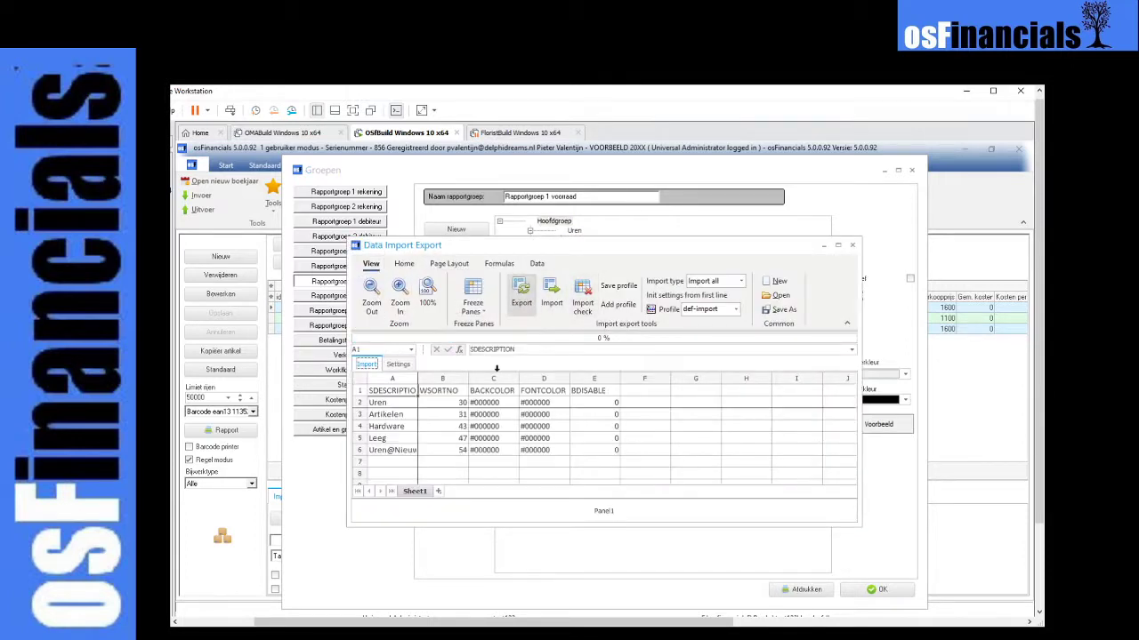
drag(429, 379, 491, 379)
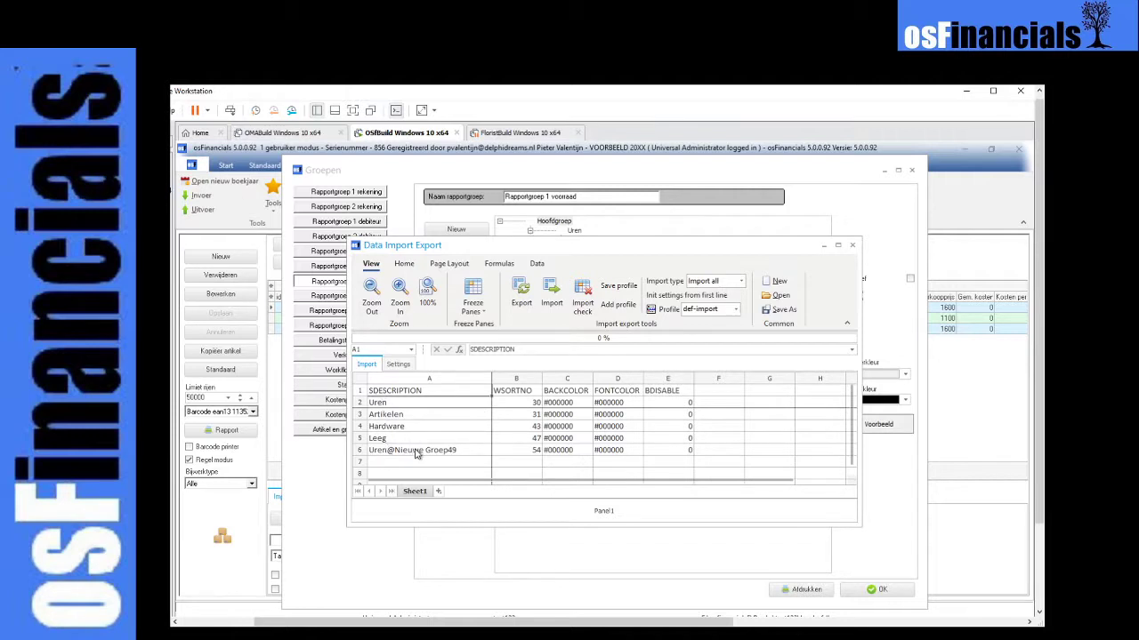
click(854, 246)
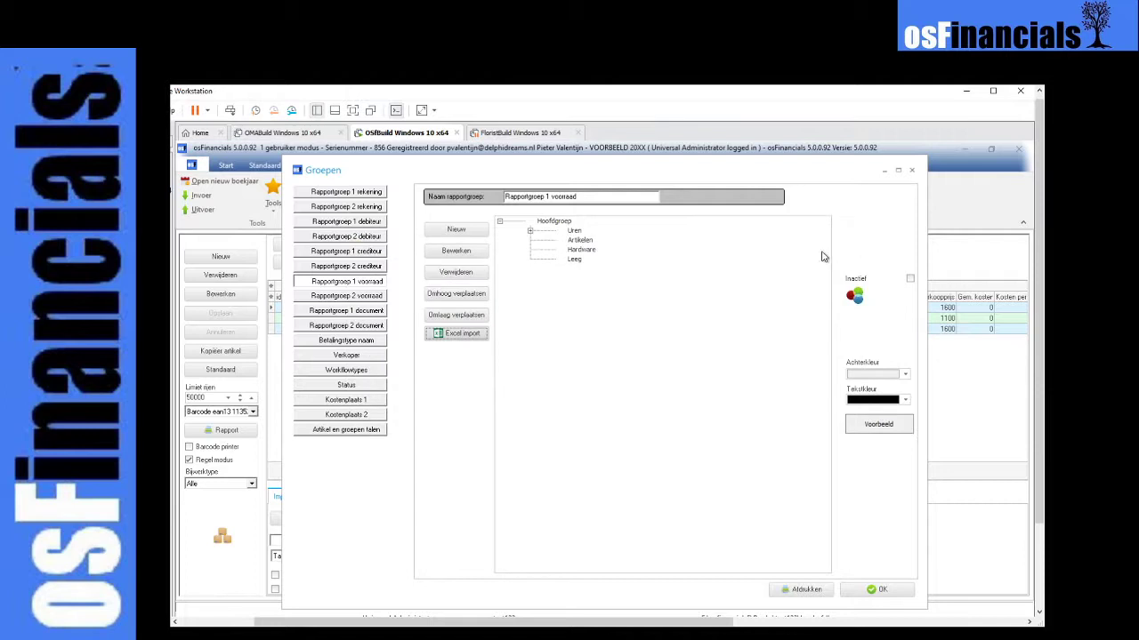
click(911, 170)
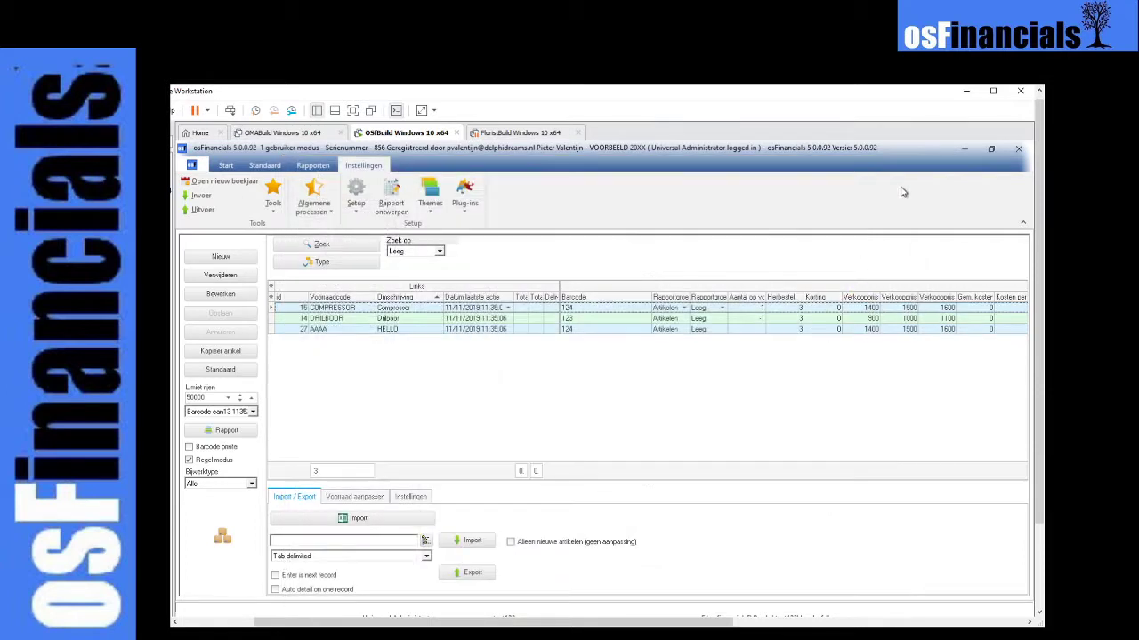
- Export the Rekeningen data from the Invoer import window to the Excel import sheet, enlarge the sheet to view its rows, and close it
click(204, 198)
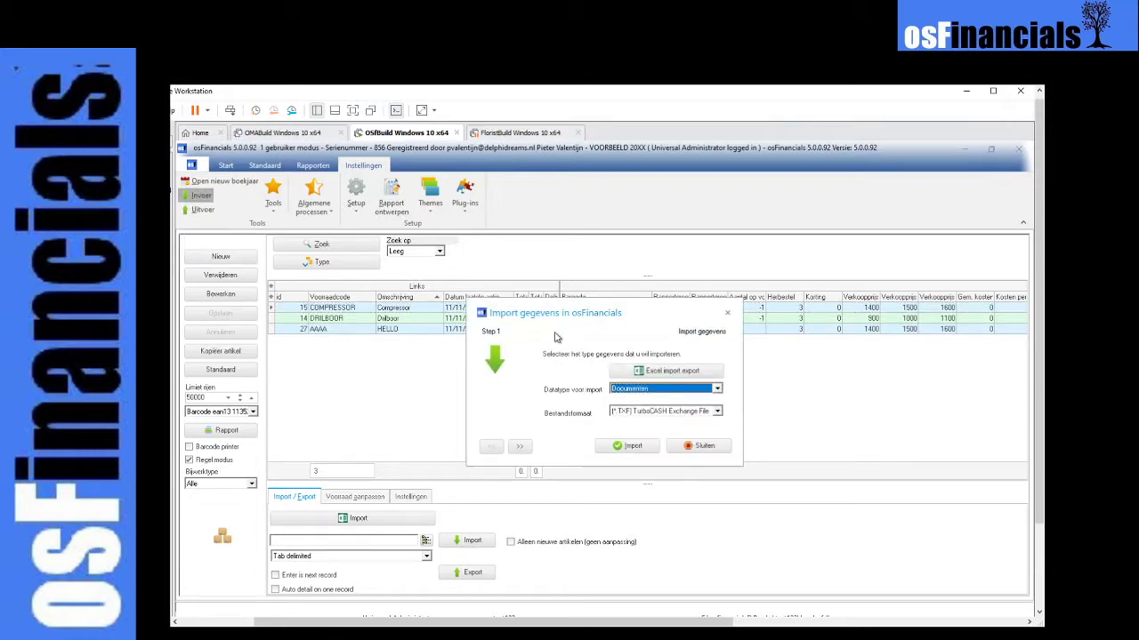
click(642, 391)
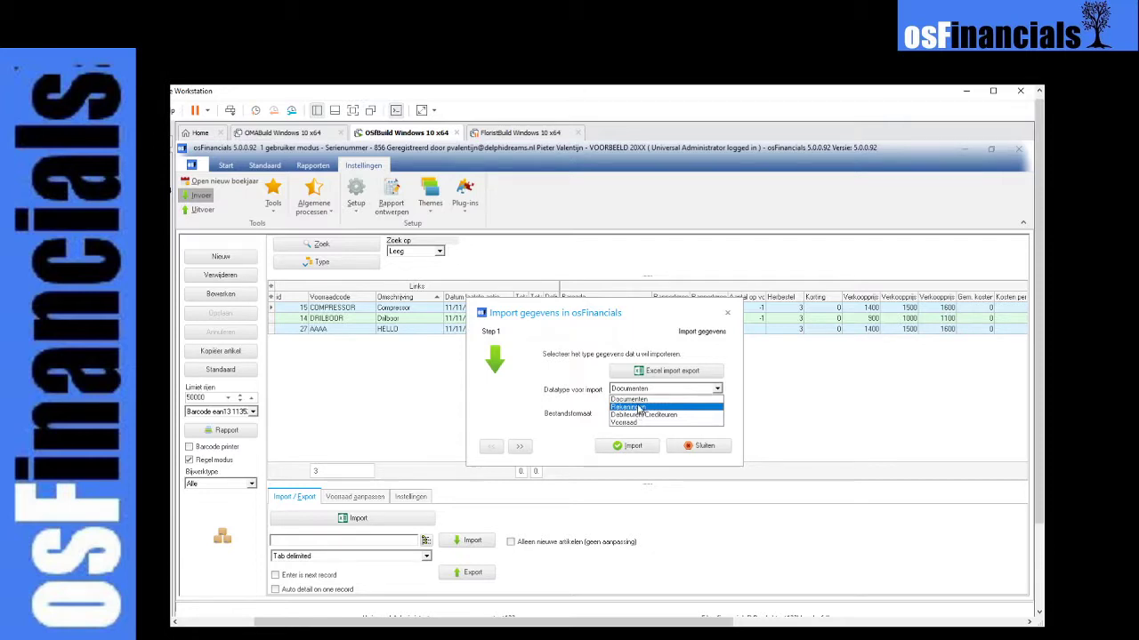
click(638, 408)
click(667, 370)
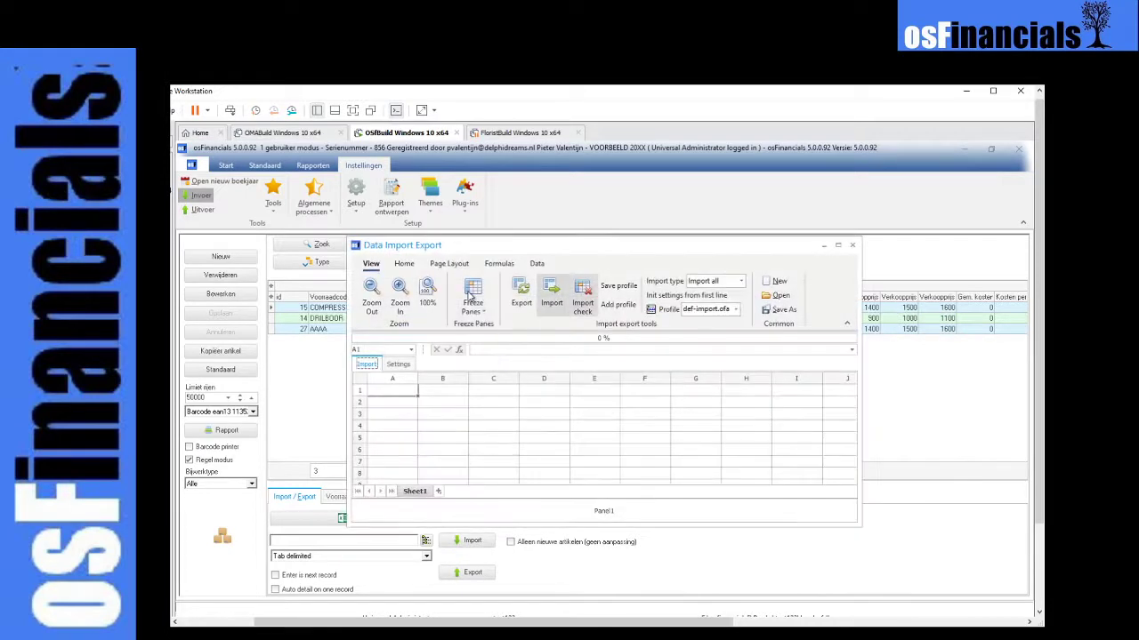
click(521, 294)
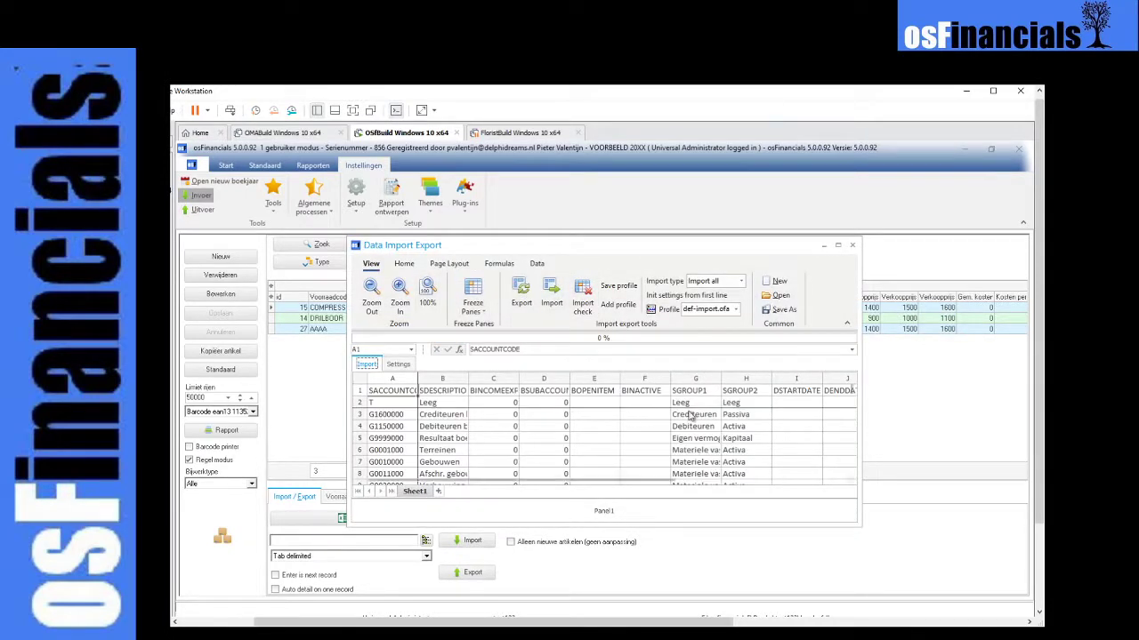
click(740, 427)
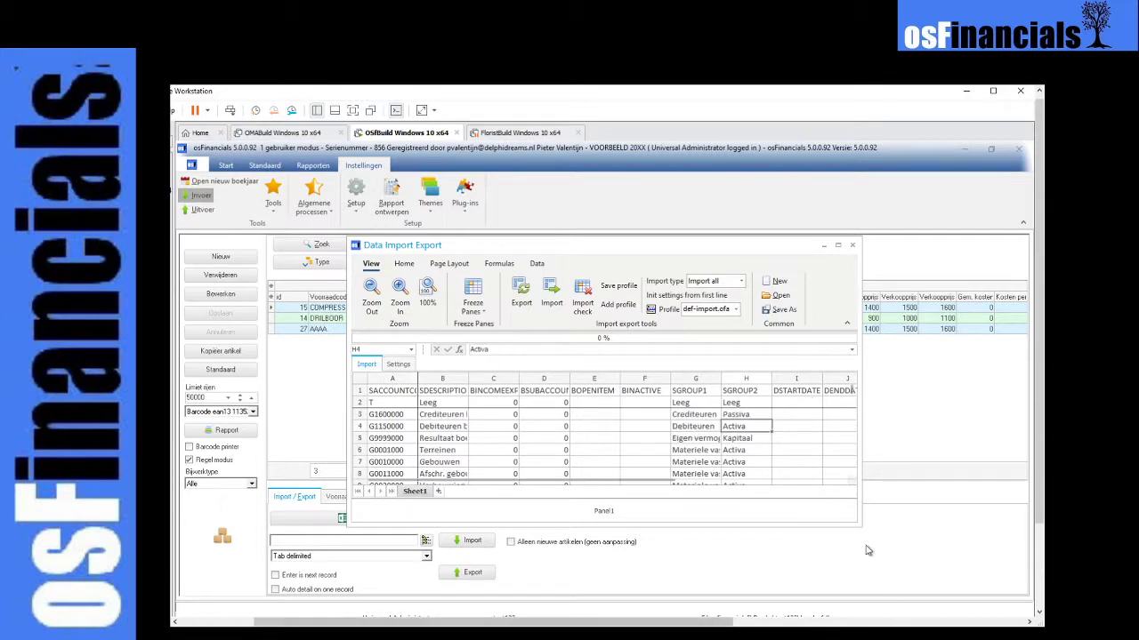
drag(858, 523, 918, 557)
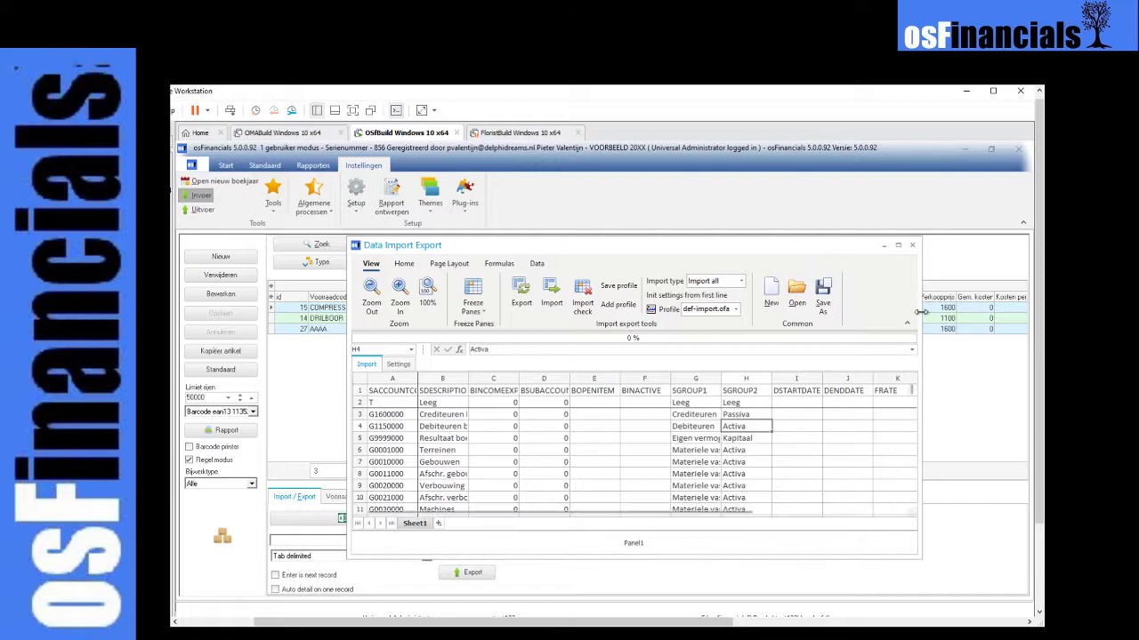
click(911, 245)
- Export the Debiteuren/Crediteuren data to the Excel import sheet, look over its rows, and close the sheet
click(657, 391)
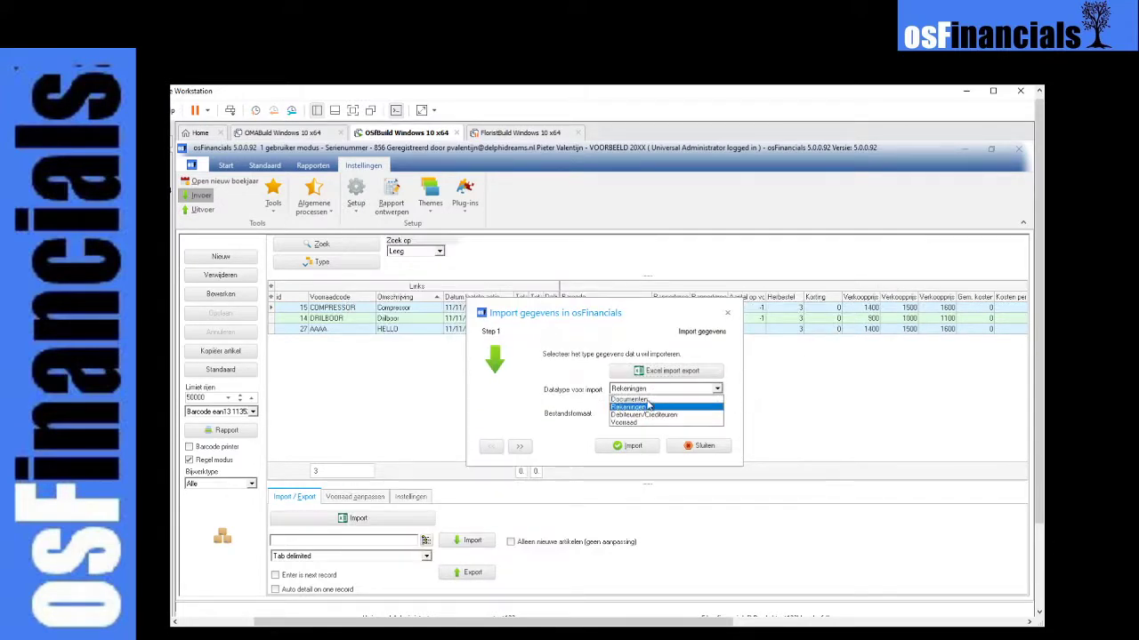
click(638, 416)
click(672, 370)
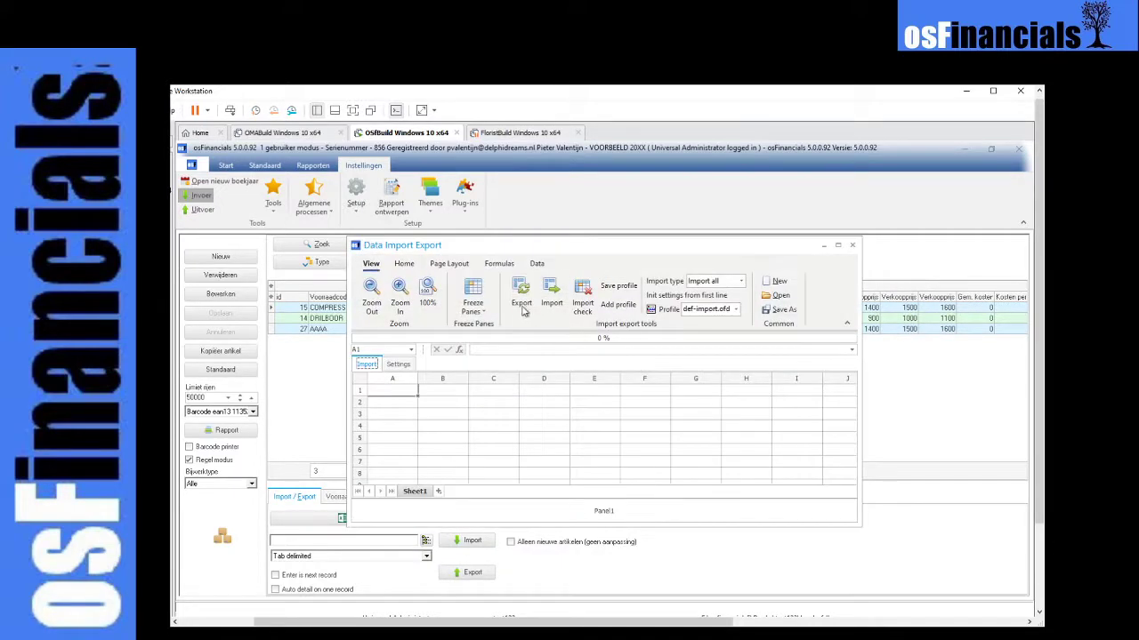
click(523, 308)
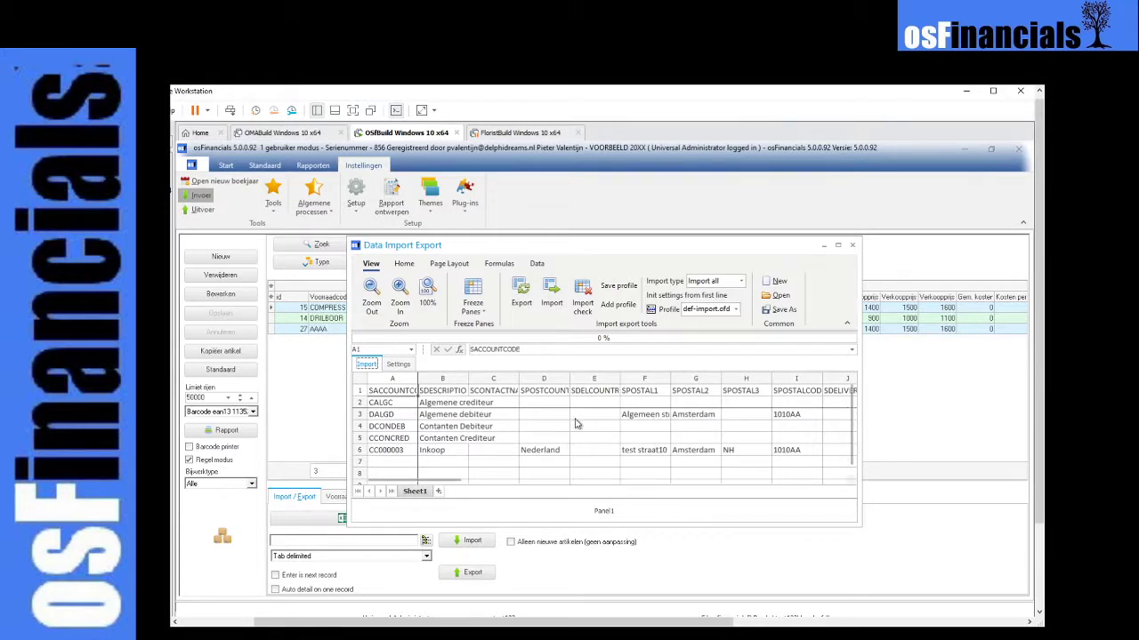
click(852, 244)
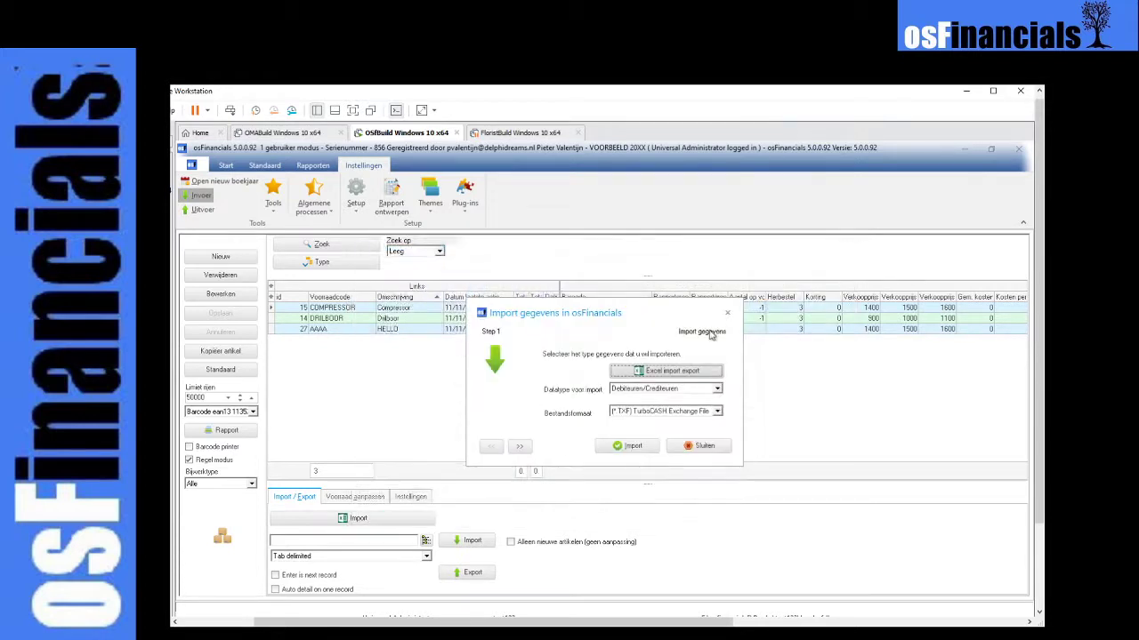
- Set the import data type to Voorraad and close the Import gegevens window without importing
click(638, 390)
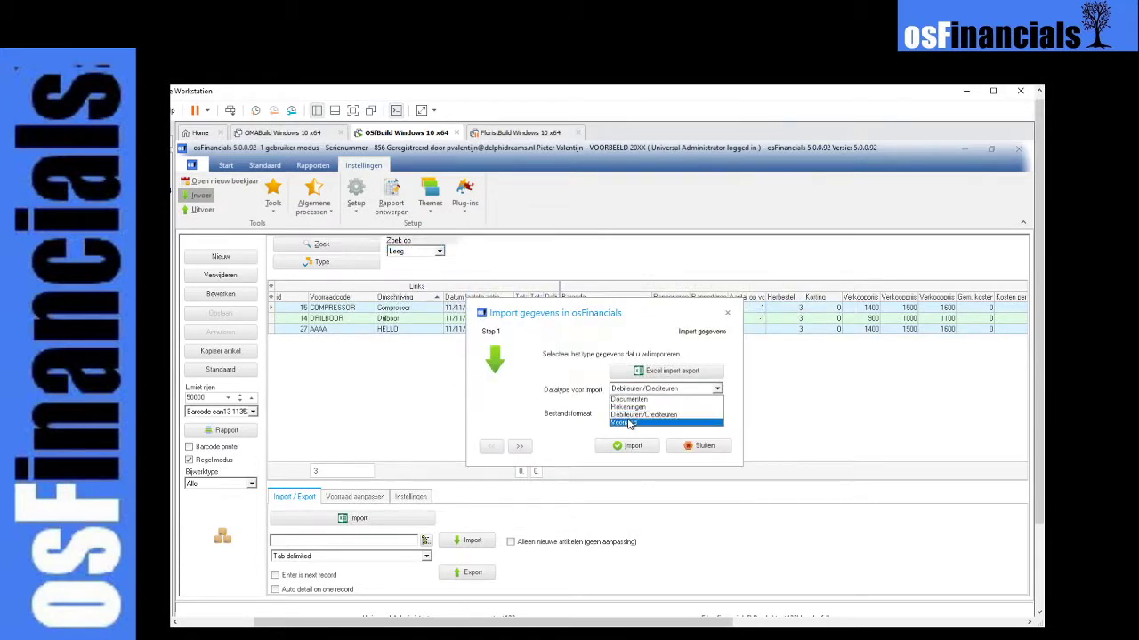
click(628, 423)
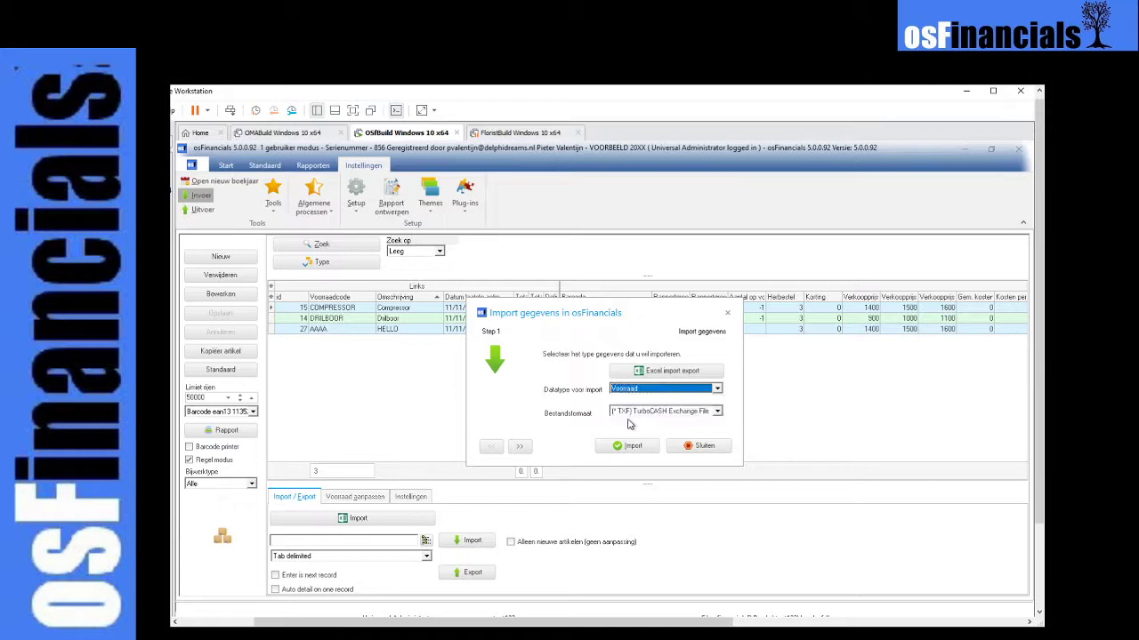
click(697, 448)
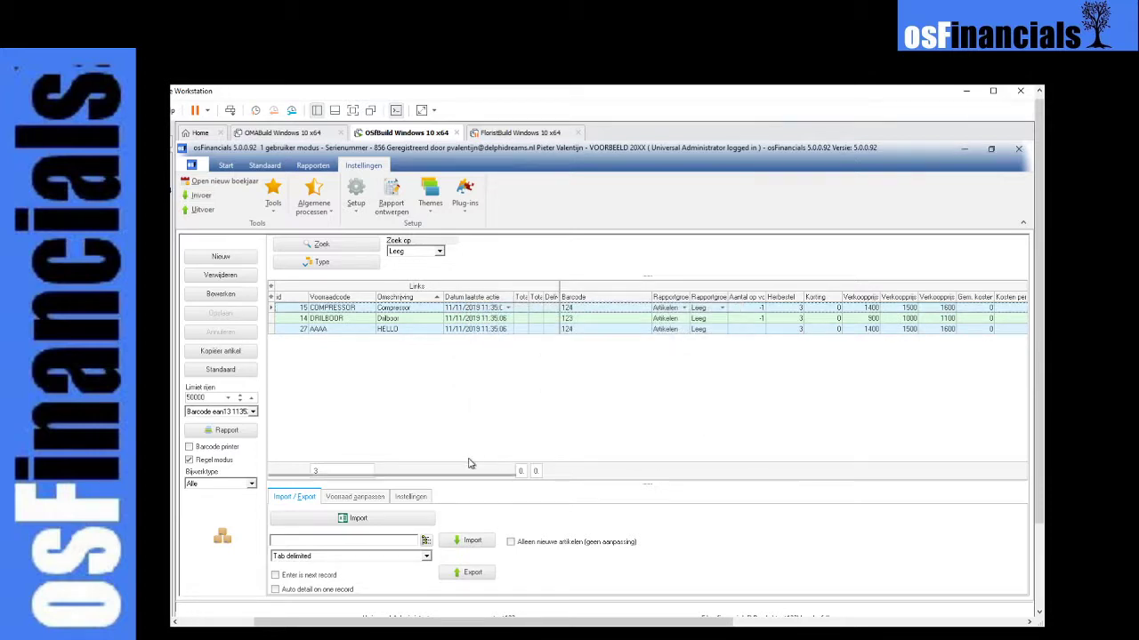